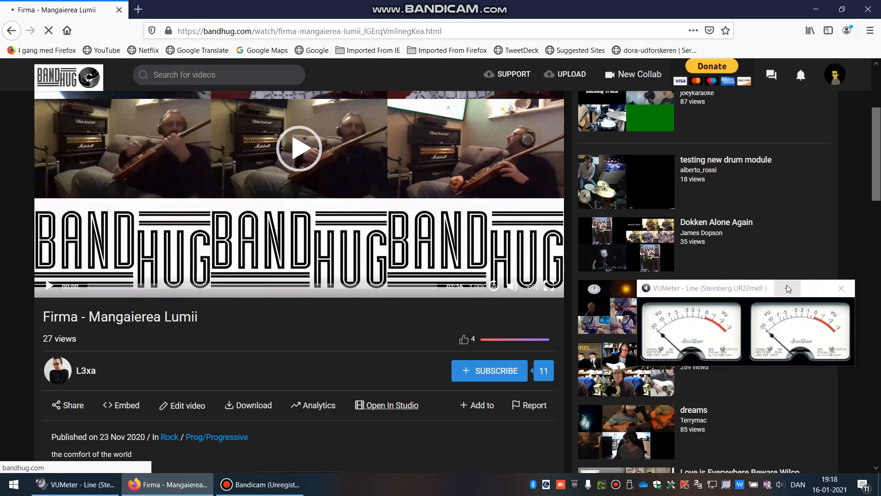
Minimize the VU meter and open the Firma - Mangaierea Lumii collab in the studio.
{"action": "left_click", "coordinate": [788, 288]}
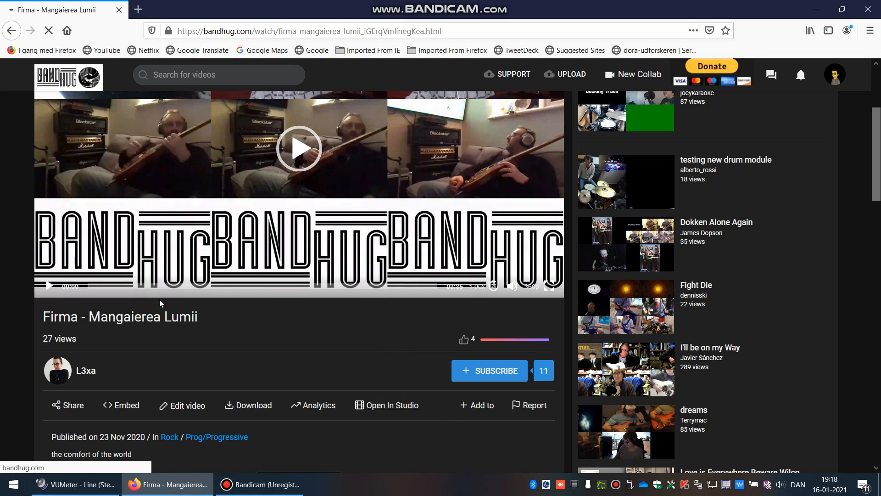
{"action": "left_click", "coordinate": [402, 403]}
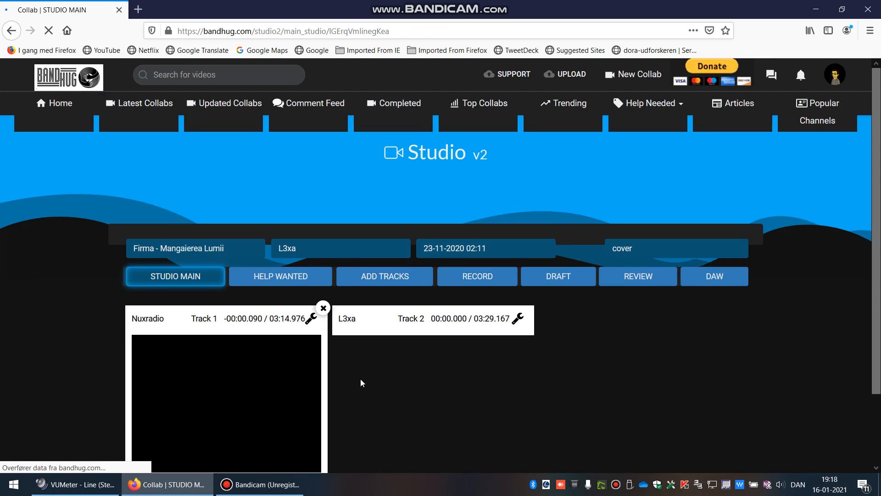
{"action": "scroll", "coordinate": [361, 374], "scroll_direction": "down", "scroll_amount": 3}
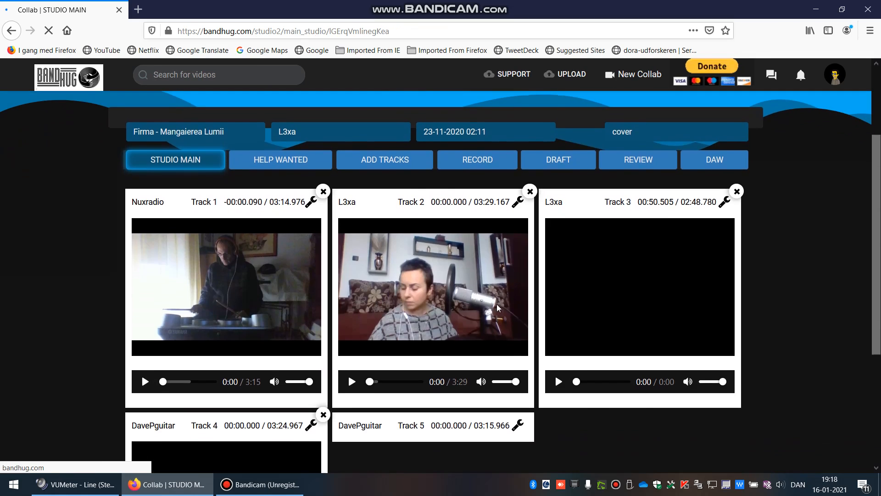
Show the save options for Track 2's video and for its audio without saving either.
{"action": "right_click", "coordinate": [428, 272]}
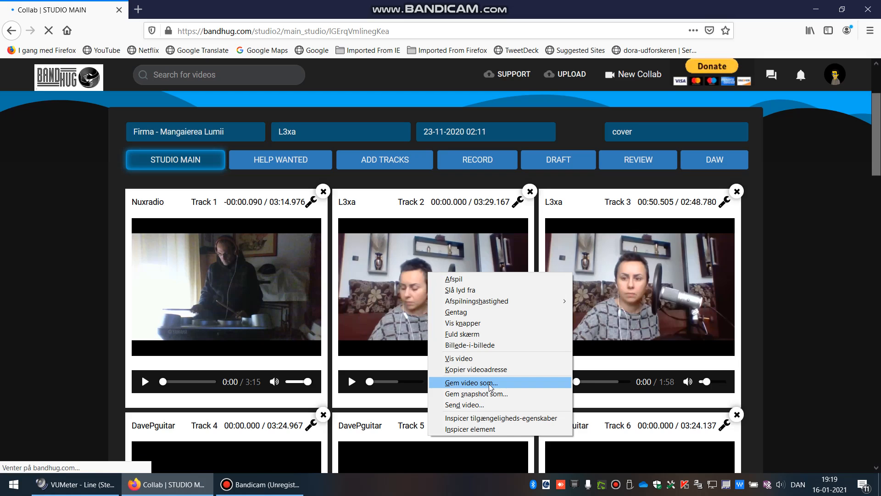
{"action": "left_click", "coordinate": [403, 284]}
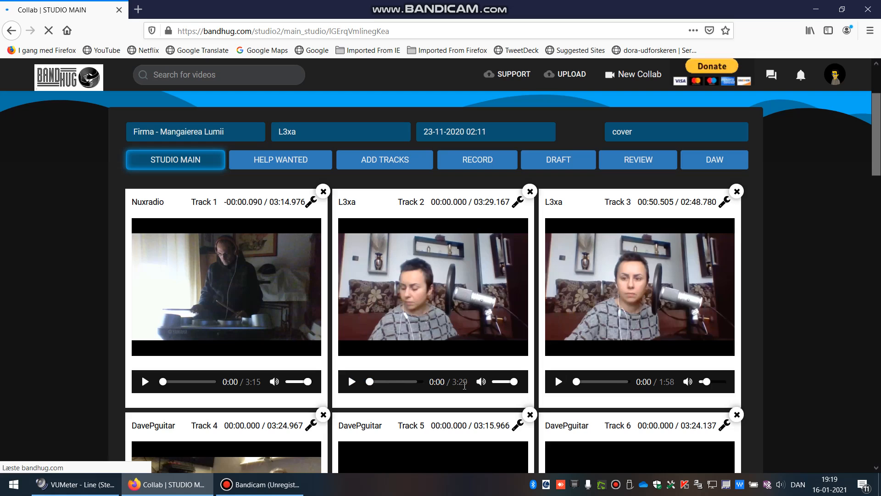
{"action": "right_click", "coordinate": [455, 383]}
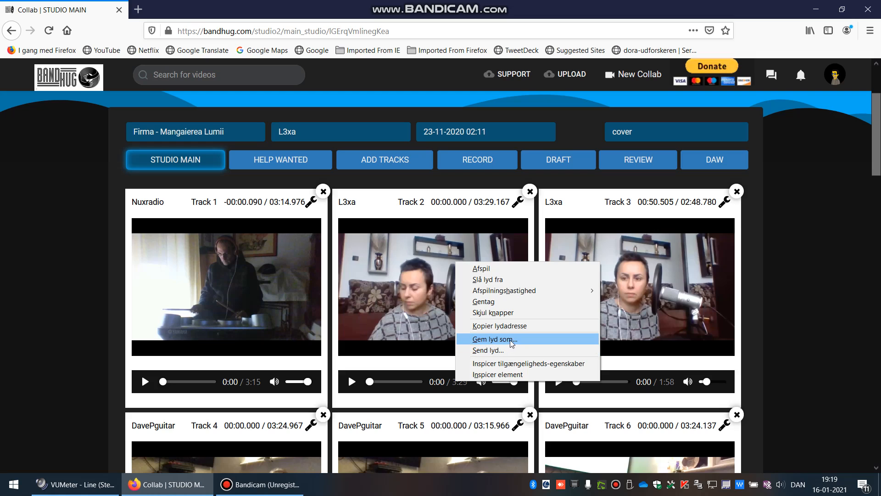
{"action": "left_click", "coordinate": [423, 300]}
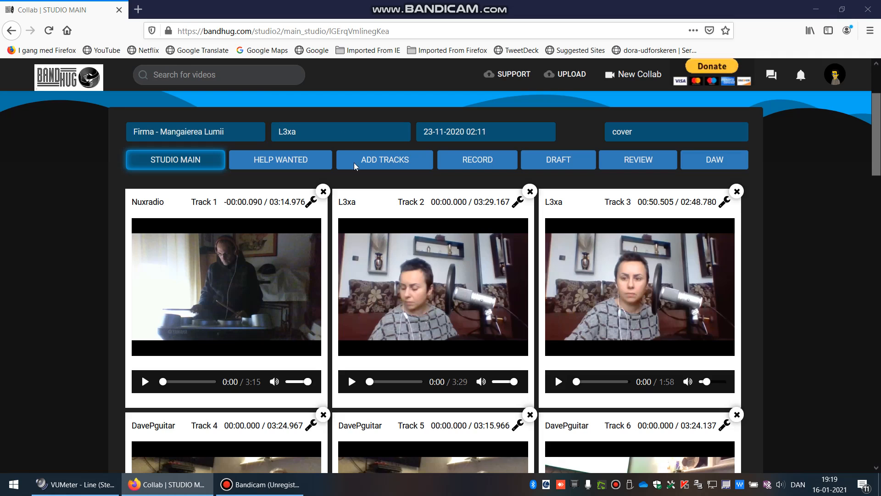
Switch to File Explorer and browse to the folder Music\Bandhug\TEMP\Mangaierea Lumii\vox1.
{"action": "key", "text": "super+e"}
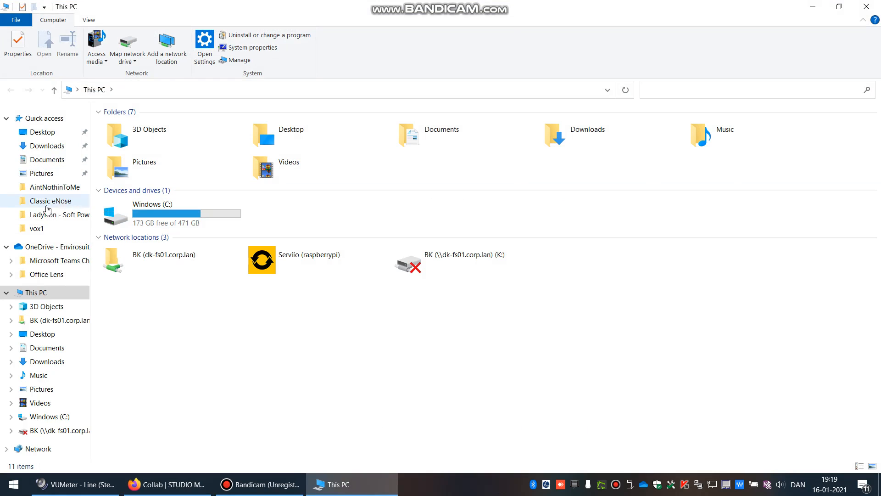
{"action": "left_click", "coordinate": [70, 185]}
{"action": "left_click", "coordinate": [177, 91]}
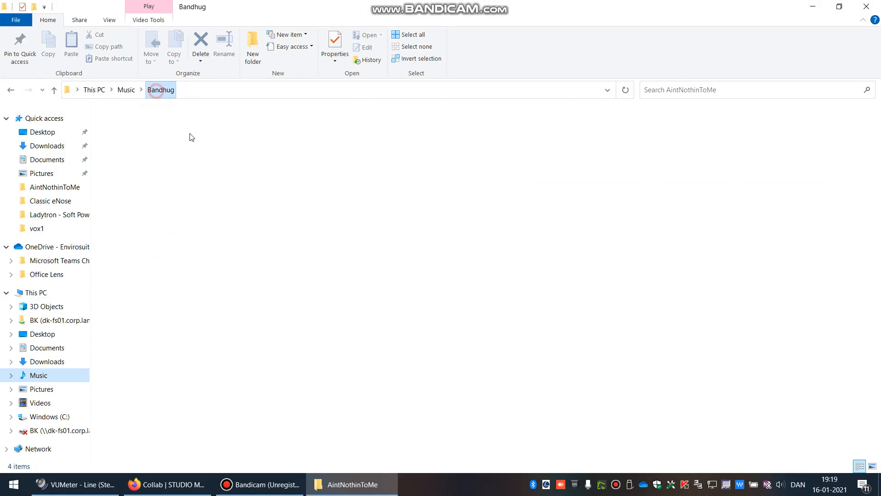
{"action": "double_click", "coordinate": [324, 140]}
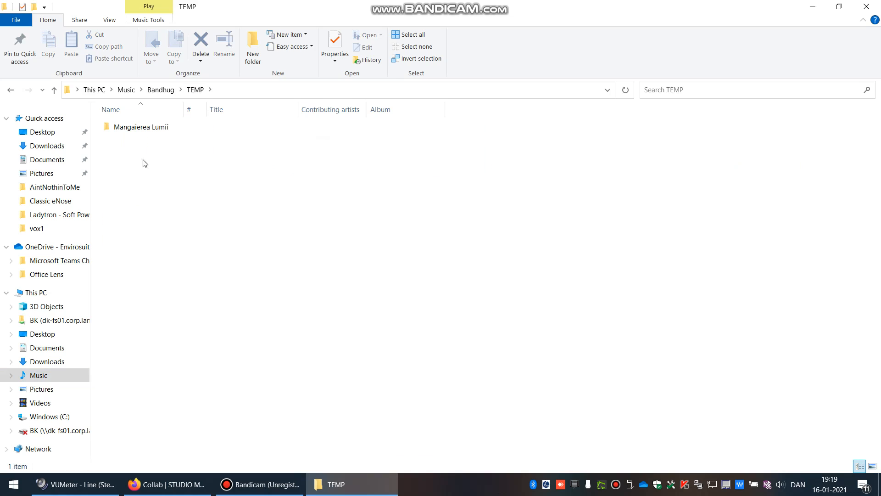
{"action": "double_click", "coordinate": [131, 128]}
{"action": "double_click", "coordinate": [121, 139]}
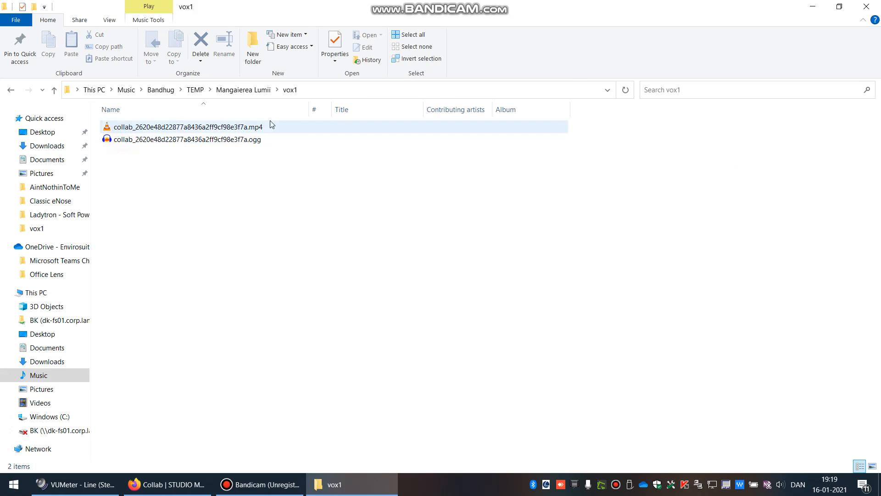
Check the vox1 folder's full path and open its collab .ogg file in Audacity.
{"action": "left_click", "coordinate": [237, 94]}
{"action": "left_click", "coordinate": [284, 90]}
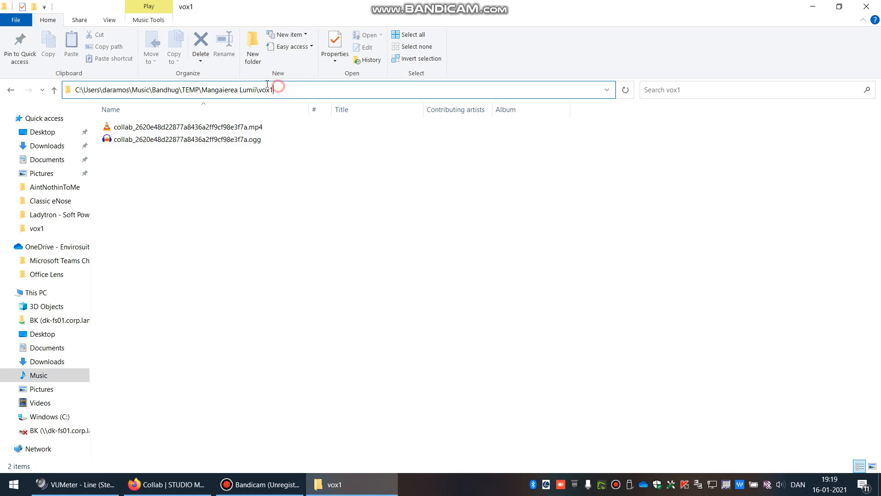
{"action": "left_click", "coordinate": [131, 175]}
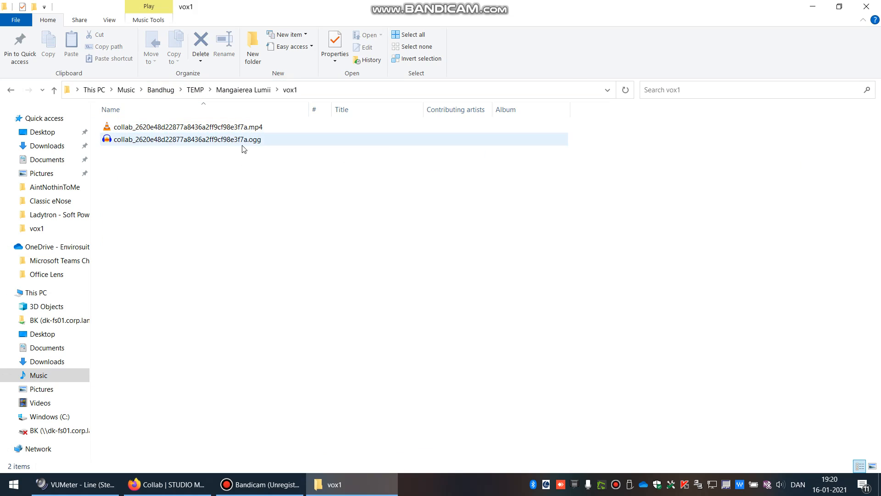
{"action": "double_click", "coordinate": [108, 140]}
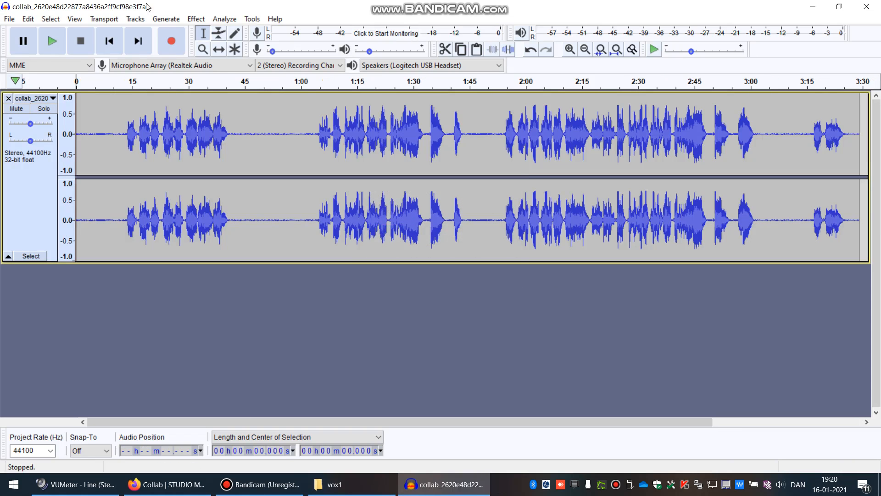
View Audacity's version information and close it.
{"action": "left_click", "coordinate": [275, 19]}
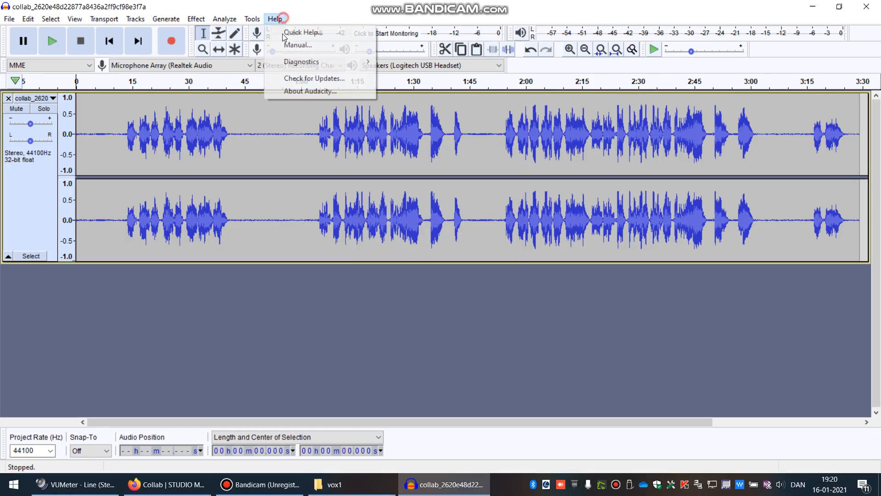
{"action": "left_click", "coordinate": [324, 94]}
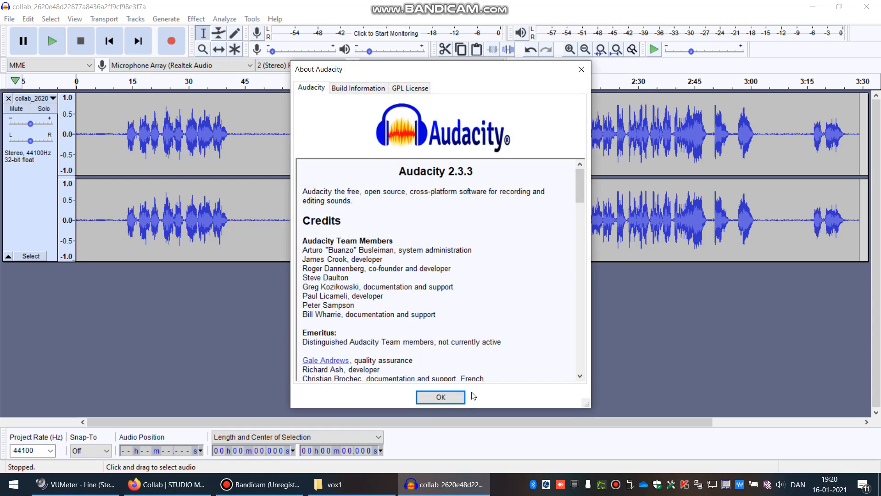
{"action": "left_click", "coordinate": [440, 397]}
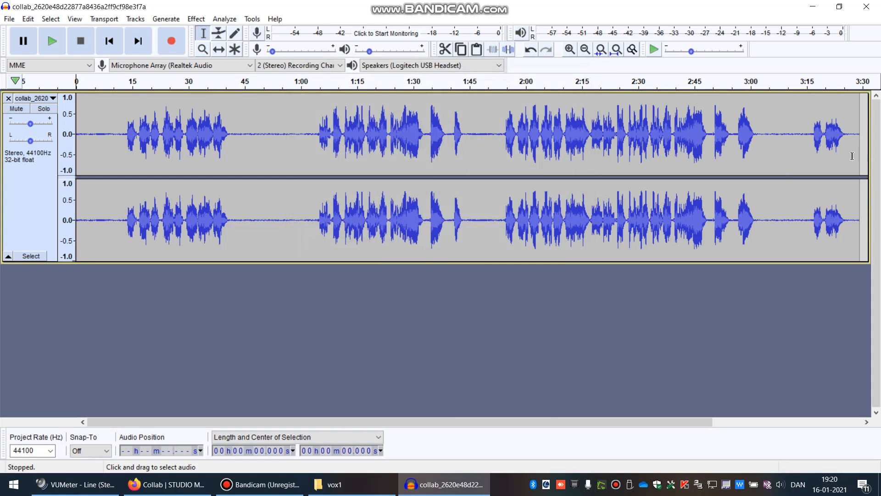
Listen to the vocal track from about 13.5 s, where the singing starts, and stop playback.
{"action": "left_click", "coordinate": [127, 125]}
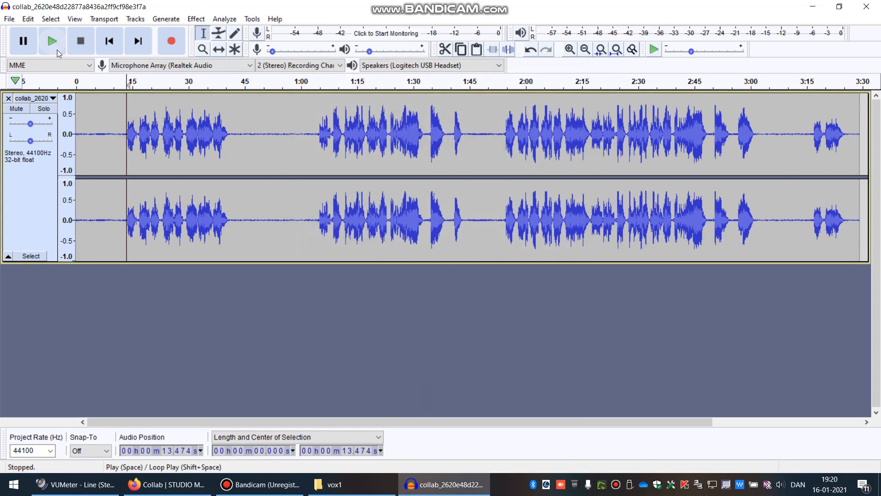
{"action": "left_click", "coordinate": [52, 41]}
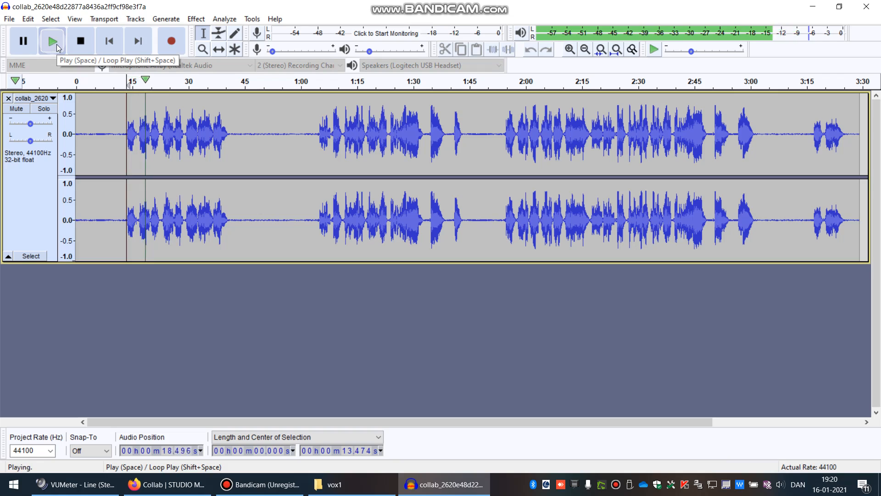
{"action": "left_click", "coordinate": [80, 42]}
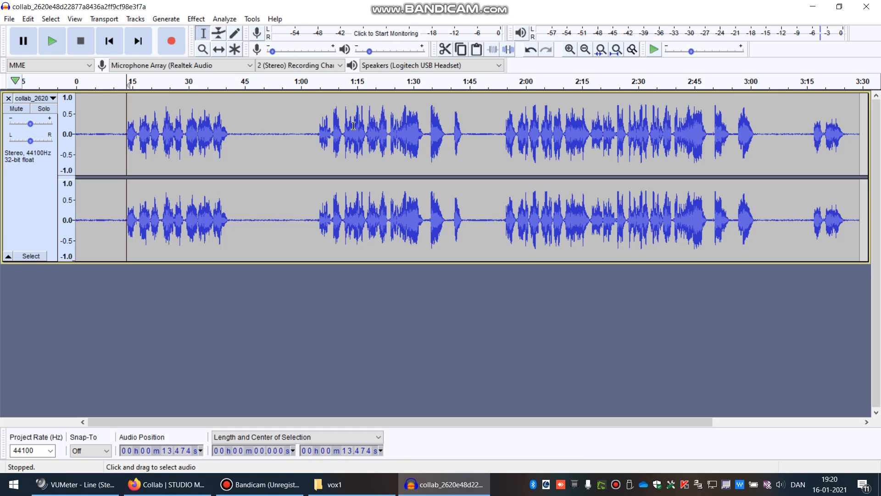
Bring up the VUMeter window over Audacity, view its version information and close that dialog.
{"action": "left_click", "coordinate": [87, 485]}
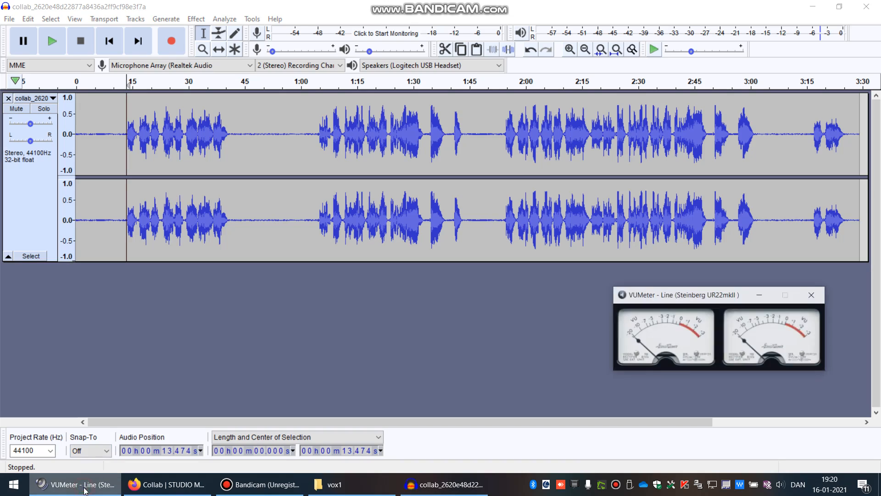
{"action": "right_click", "coordinate": [717, 295]}
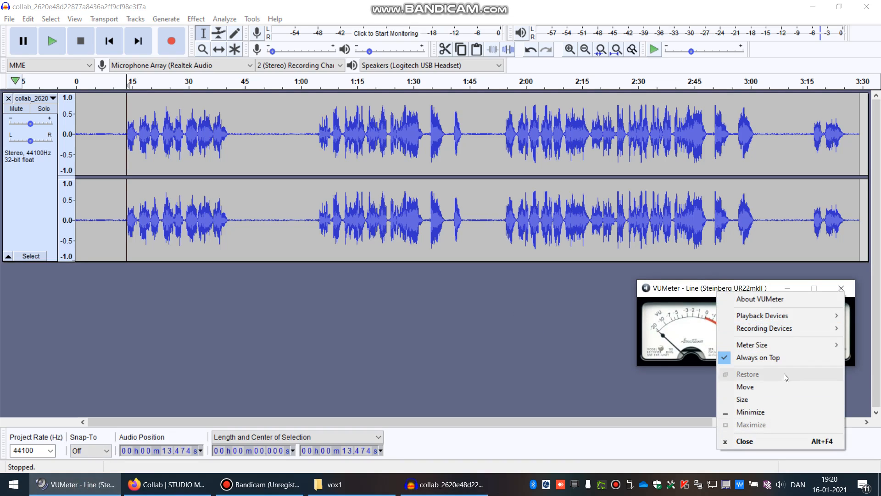
{"action": "left_click", "coordinate": [780, 301]}
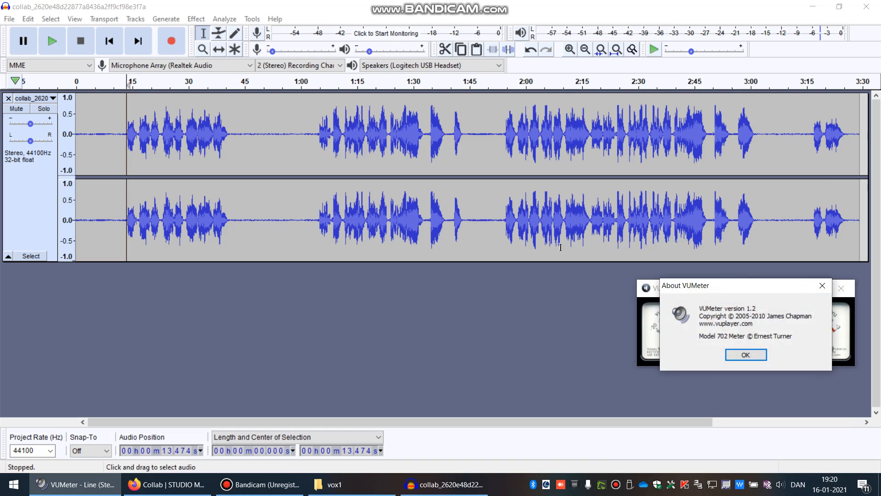
{"action": "left_click_drag", "start_coordinate": [740, 290], "coordinate": [739, 170]}
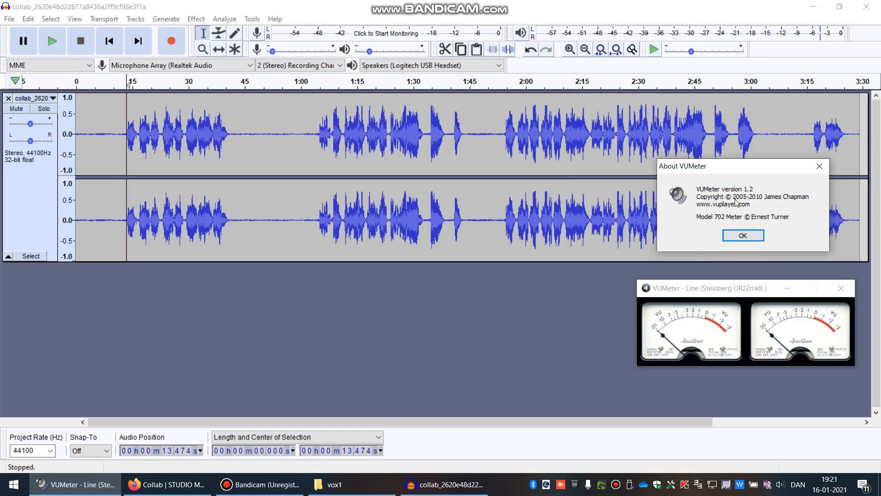
{"action": "left_click", "coordinate": [755, 239]}
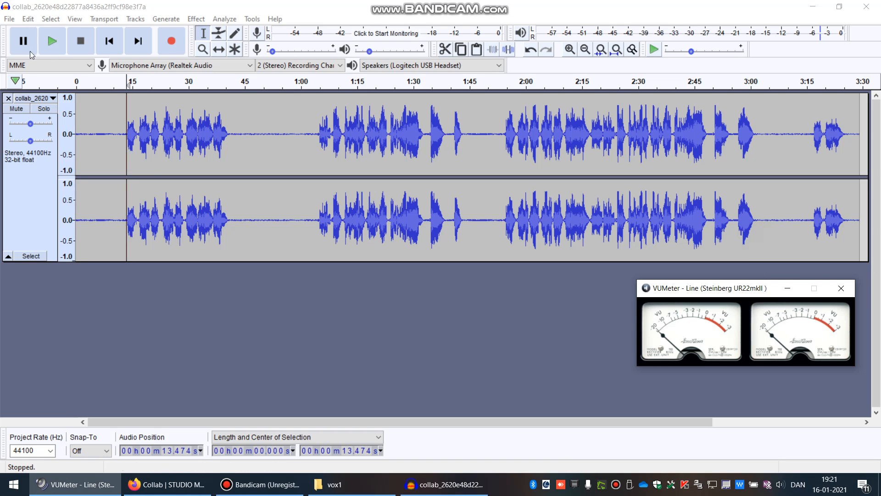
While the vocal track plays, set VUMeter's playback device to Speakers (Logitech USB Headset), then stop playback and minimize the meter.
{"action": "left_click", "coordinate": [52, 43]}
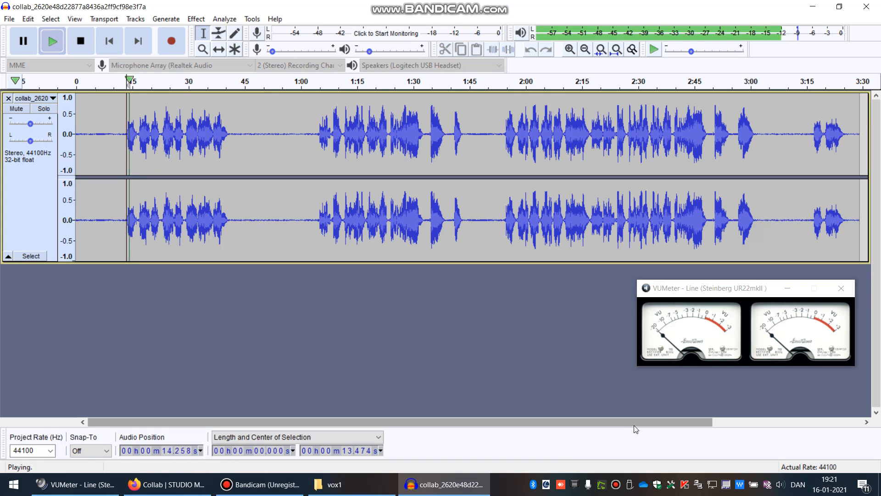
{"action": "right_click", "coordinate": [718, 297]}
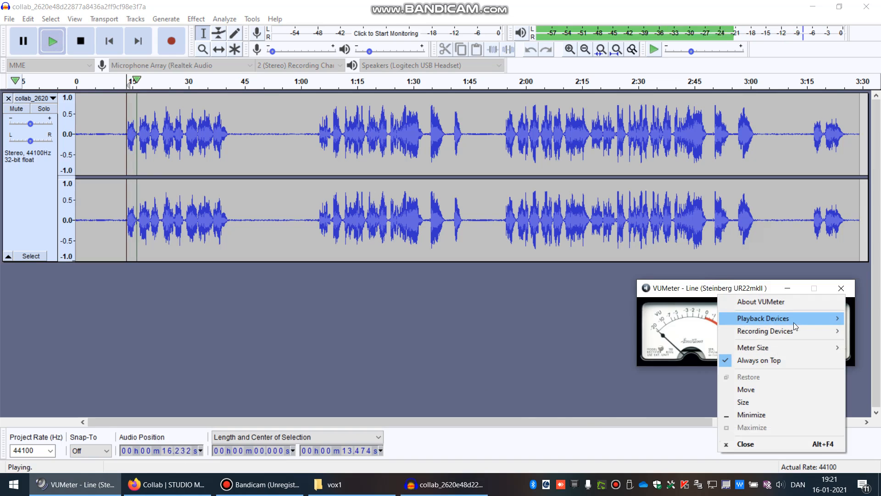
{"action": "mouse_move", "coordinate": [794, 322]}
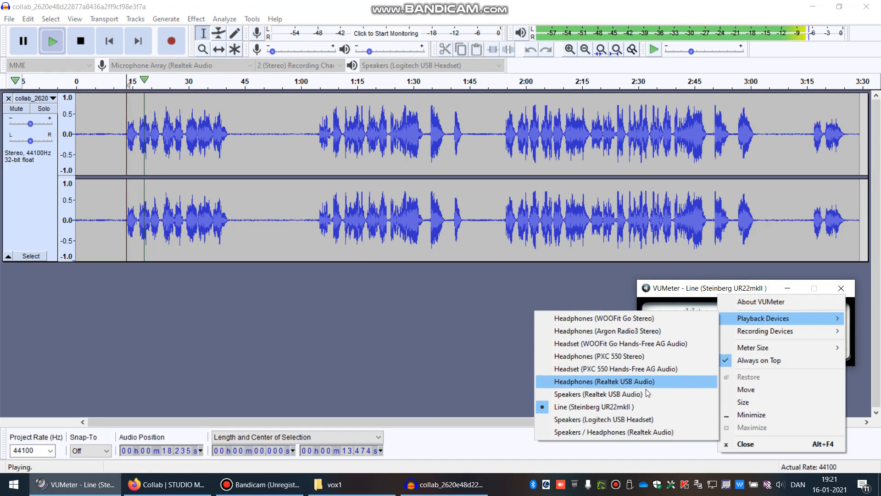
{"action": "left_click", "coordinate": [649, 420]}
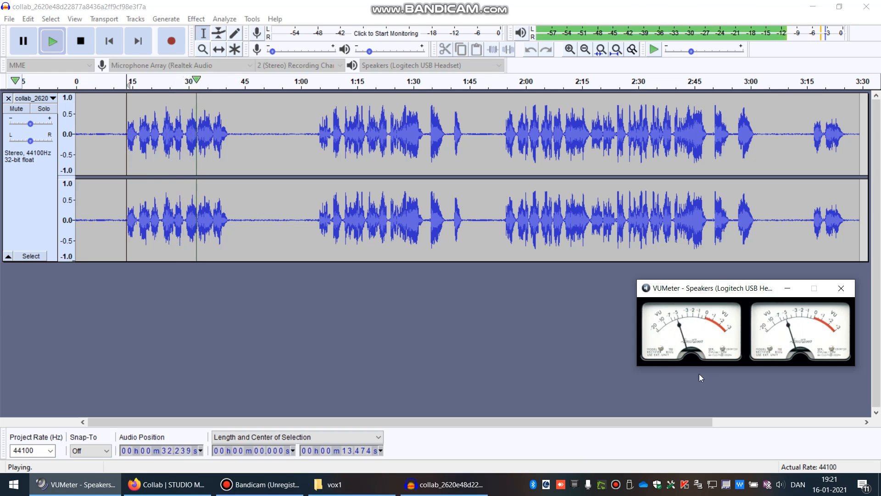
{"action": "left_click", "coordinate": [80, 41]}
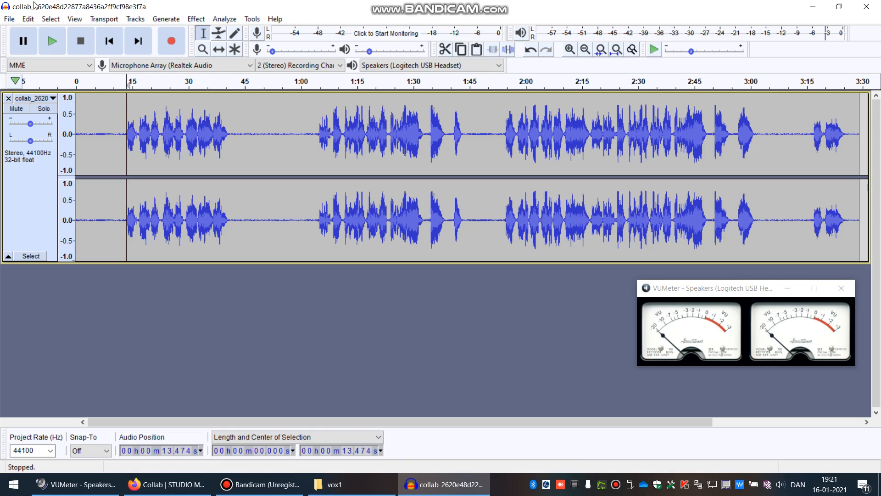
{"action": "left_click", "coordinate": [159, 5]}
{"action": "left_click", "coordinate": [788, 288]}
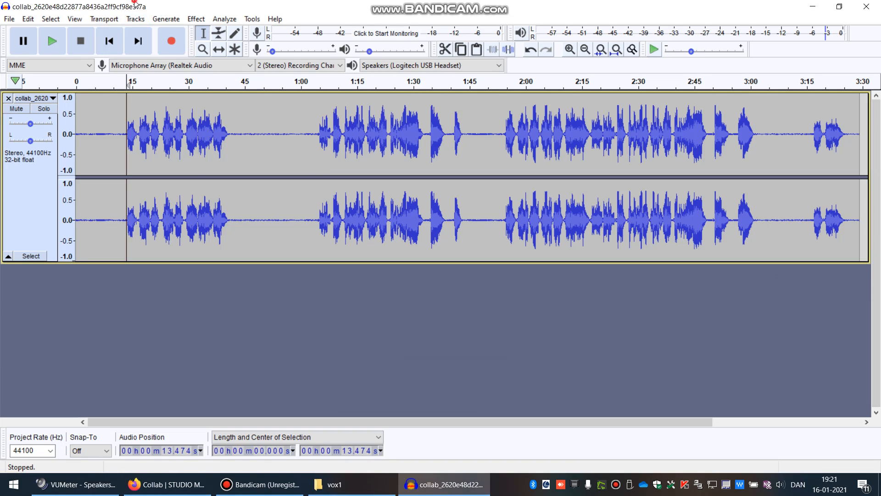
Drop the trial selection of the first vocal passage and select the entire audio track.
{"action": "left_click_drag", "start_coordinate": [123, 126], "coordinate": [300, 151]}
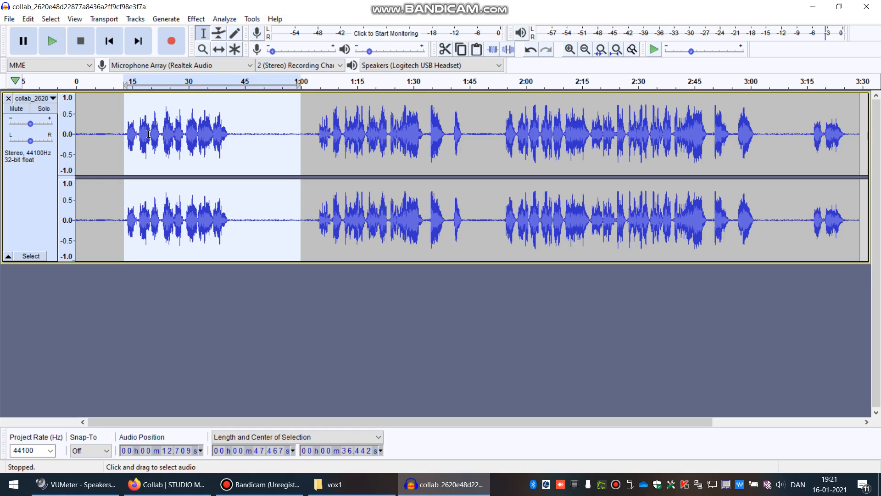
{"action": "left_click", "coordinate": [118, 115]}
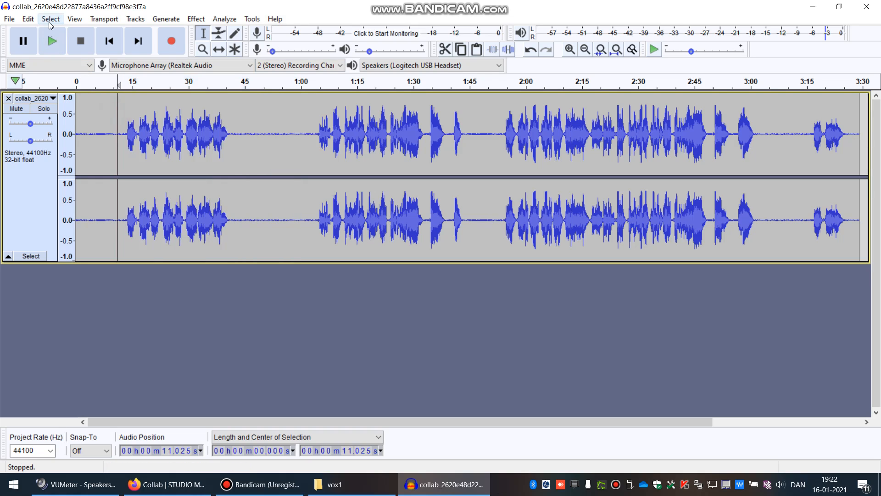
{"action": "left_click", "coordinate": [51, 19]}
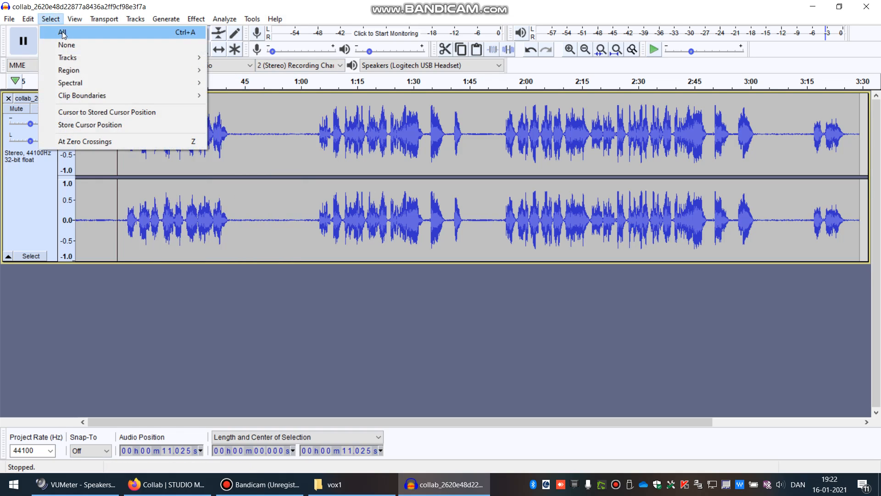
{"action": "left_click", "coordinate": [62, 33]}
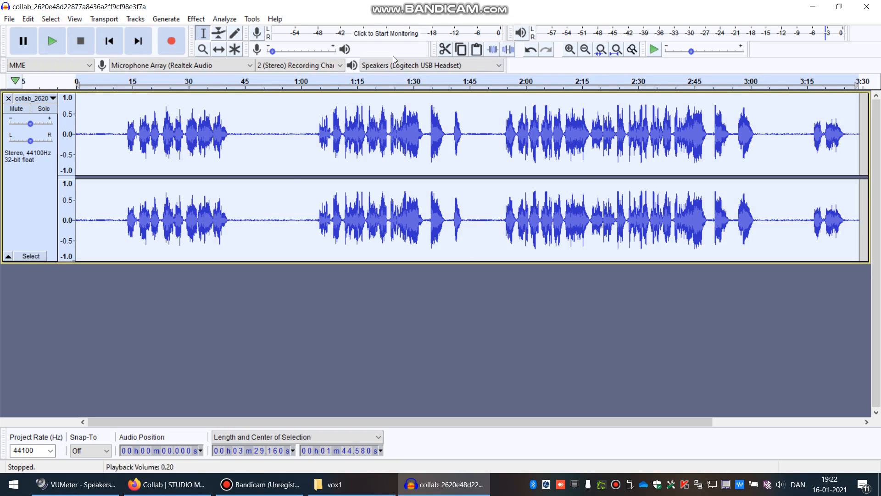
Try selecting individual vocal passages by hand, ending with a selection from about 12.9 s to near the track's end.
{"action": "left_click", "coordinate": [152, 123]}
{"action": "left_click_drag", "start_coordinate": [127, 123], "coordinate": [232, 123]}
{"action": "left_click_drag", "start_coordinate": [317, 121], "coordinate": [345, 151]}
{"action": "left_click_drag", "start_coordinate": [434, 129], "coordinate": [649, 138]}
{"action": "left_click_drag", "start_coordinate": [696, 122], "coordinate": [868, 131]}
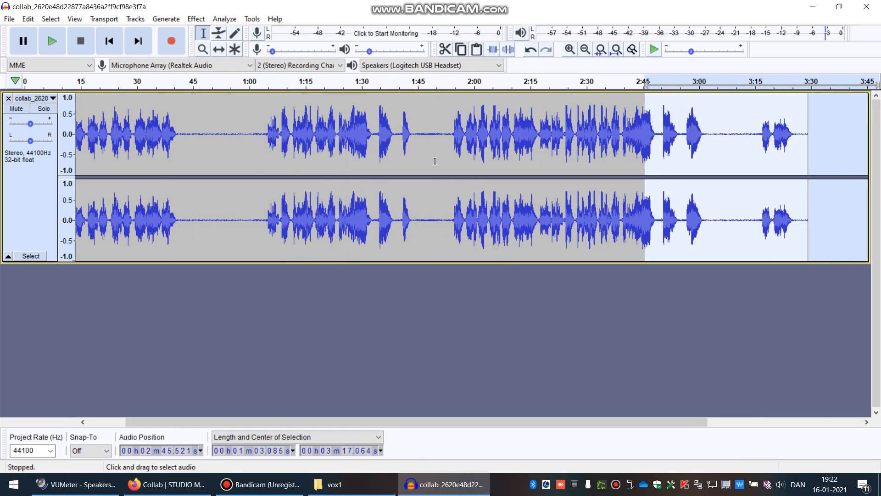
{"action": "left_click", "coordinate": [169, 185]}
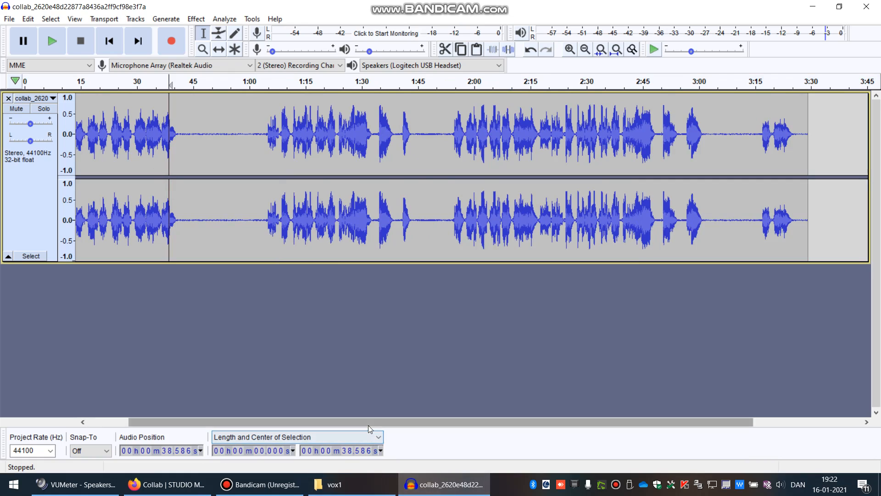
{"action": "left_click_drag", "start_coordinate": [370, 422], "coordinate": [164, 326]}
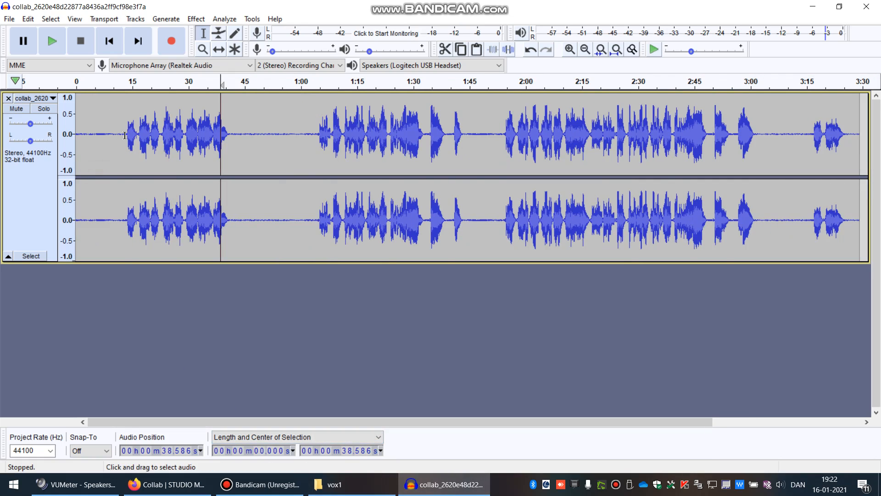
{"action": "left_click_drag", "start_coordinate": [124, 134], "coordinate": [849, 216]}
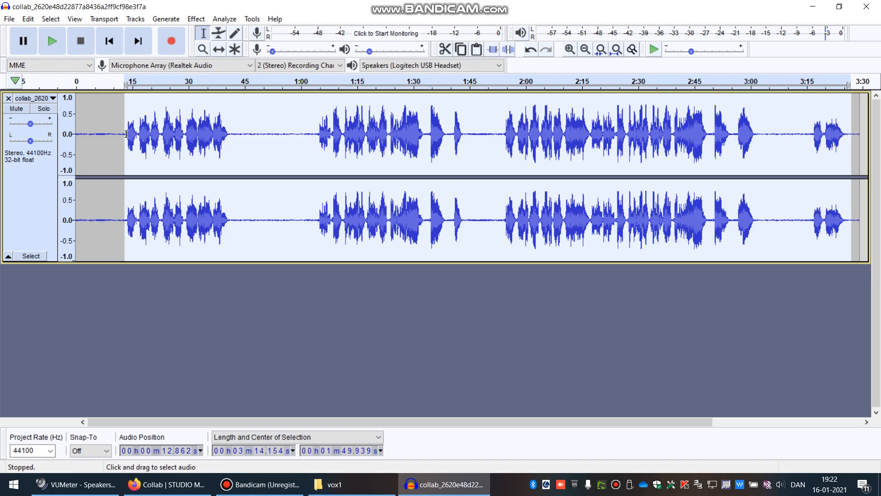
Select the entire audio track and open the Reverb effect for it.
{"action": "left_click", "coordinate": [51, 18]}
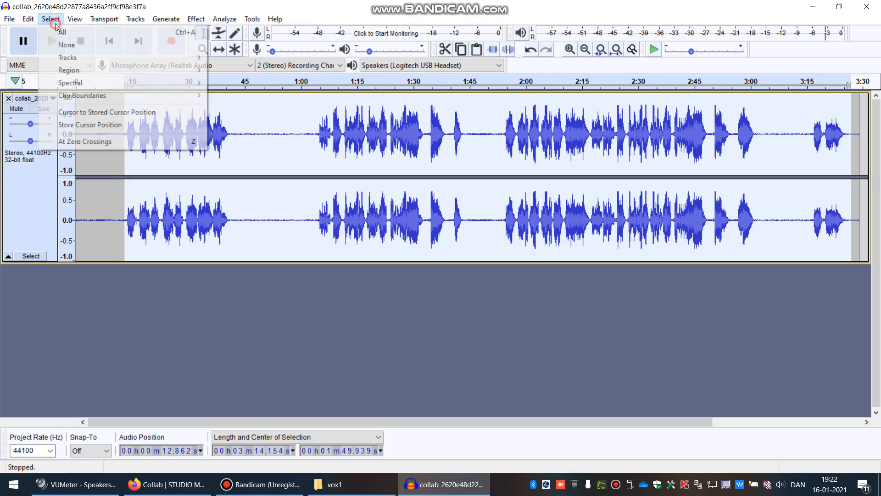
{"action": "left_click", "coordinate": [64, 29]}
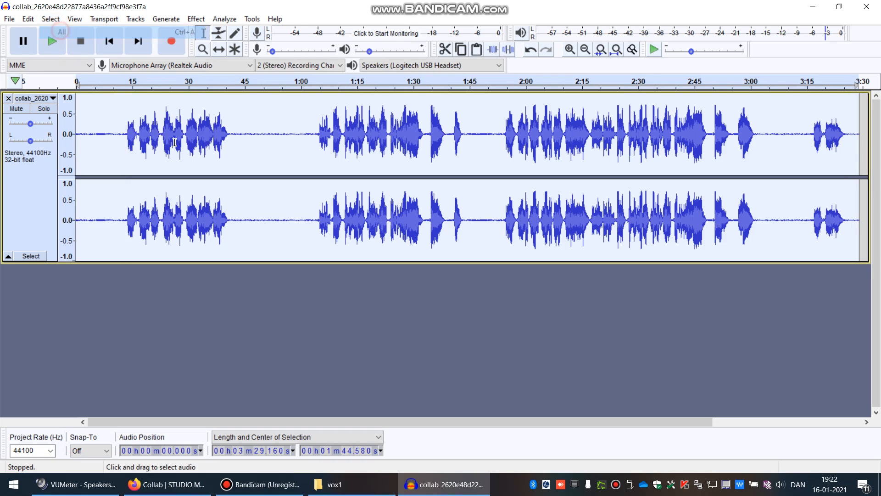
{"action": "left_click", "coordinate": [197, 19]}
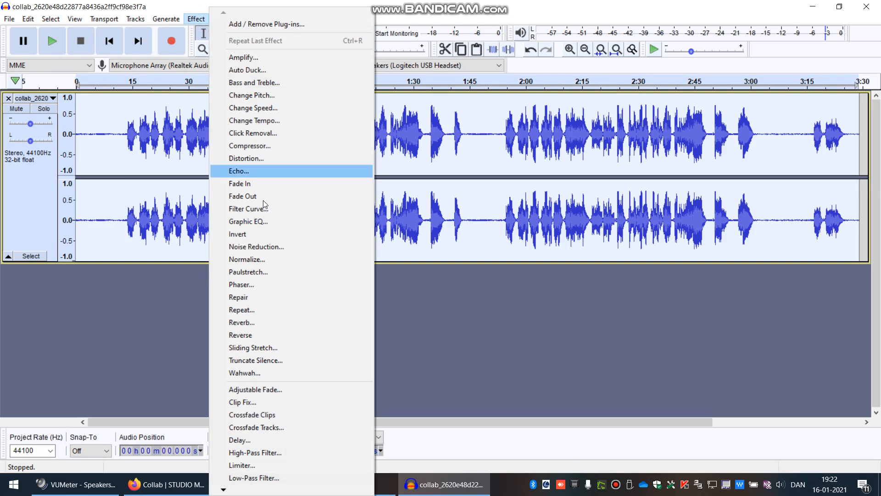
{"action": "left_click", "coordinate": [279, 323]}
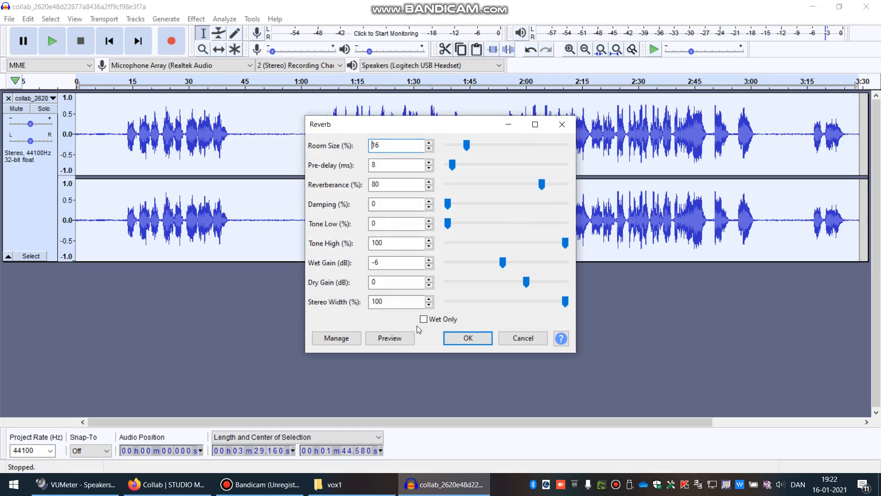
Review the Reverb factory presets without choosing one and apply the effect with room size 16%, reverberance 80% and wet gain -6 dB.
{"action": "left_click", "coordinate": [337, 338]}
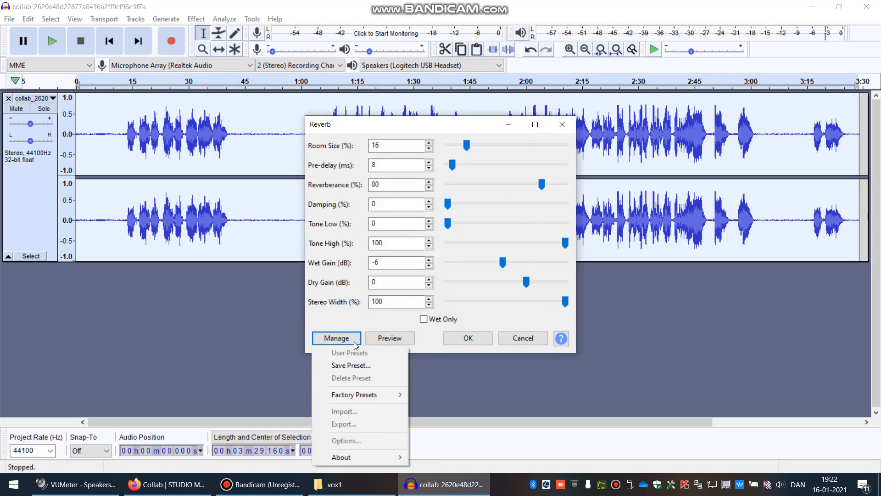
{"action": "left_click", "coordinate": [339, 319]}
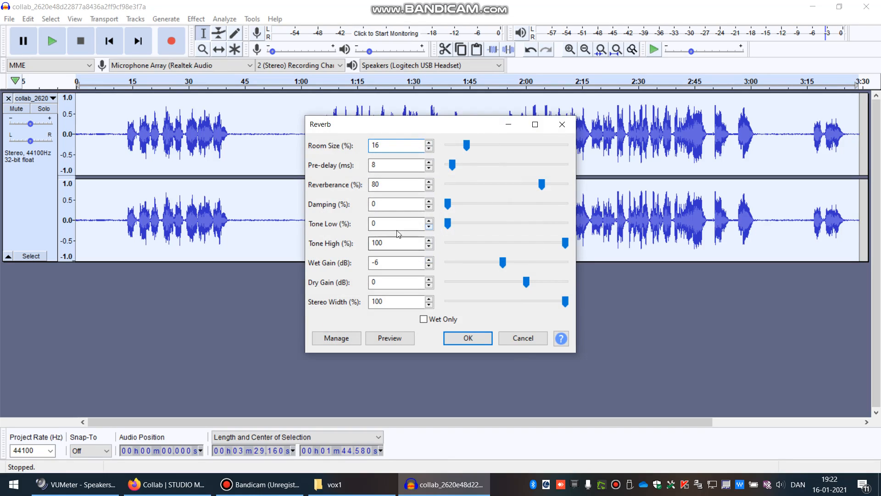
{"action": "left_click", "coordinate": [340, 339]}
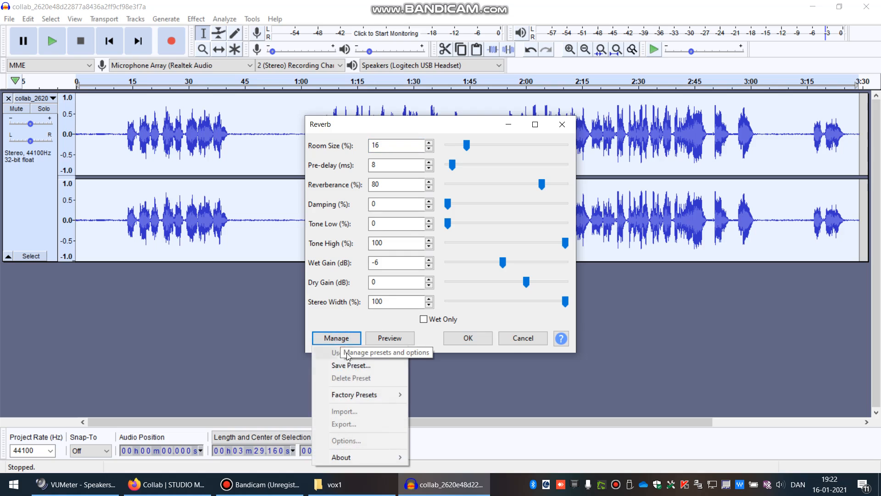
{"action": "mouse_move", "coordinate": [370, 396]}
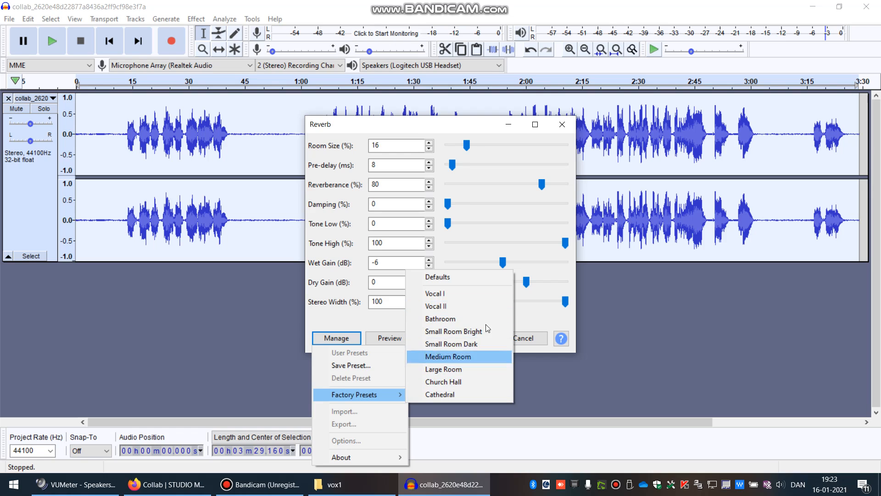
{"action": "left_click", "coordinate": [470, 124]}
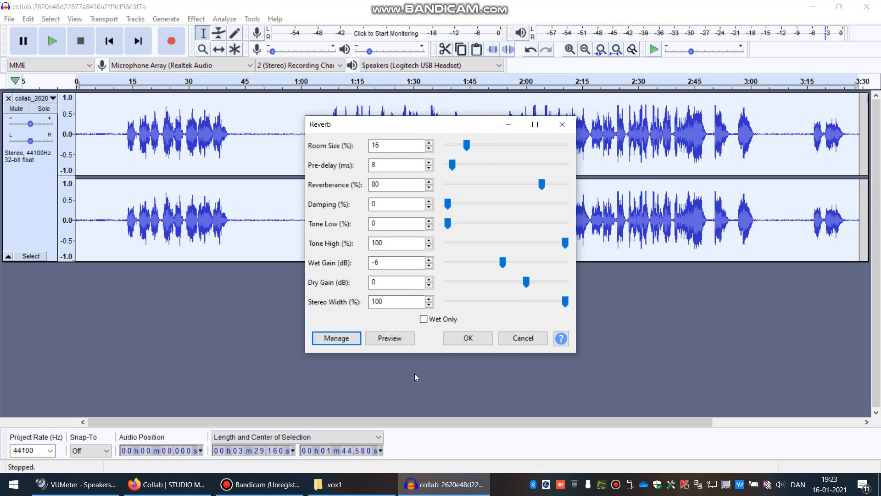
{"action": "left_click", "coordinate": [480, 341]}
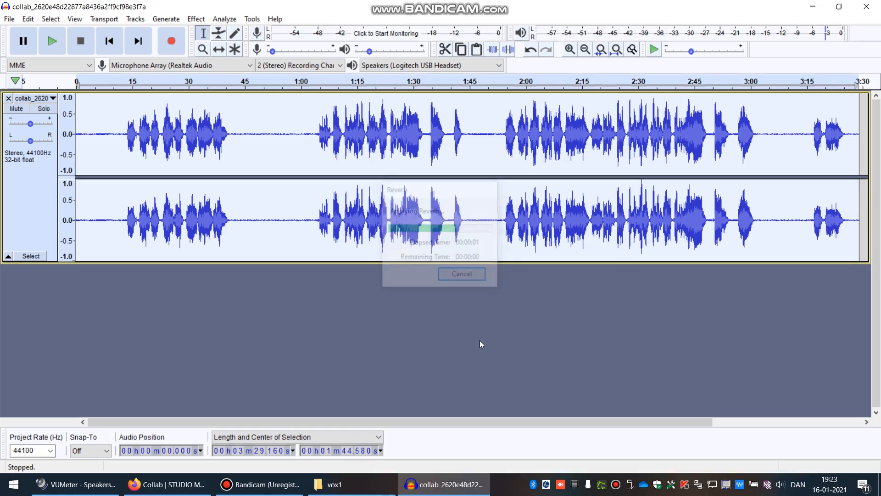
Listen to the reverberated vocal from about 13.5 s and stop playback.
{"action": "left_click", "coordinate": [126, 132]}
{"action": "key", "text": "space"}
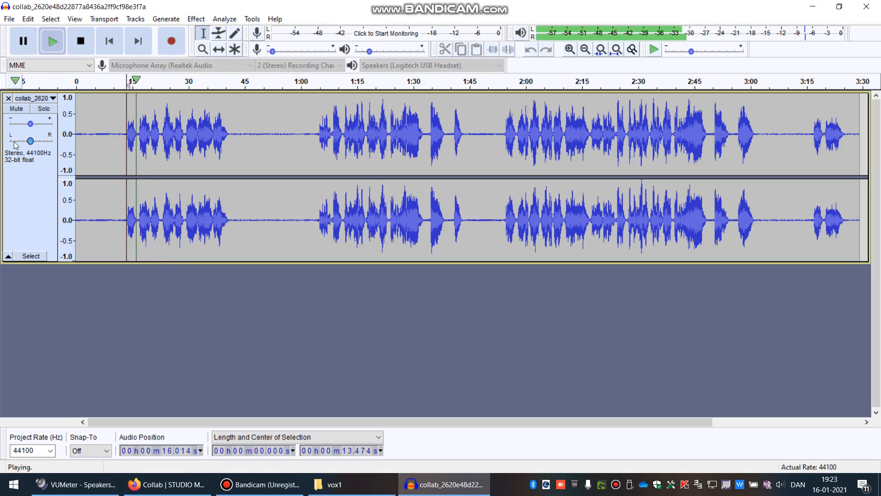
{"action": "left_click", "coordinate": [80, 42]}
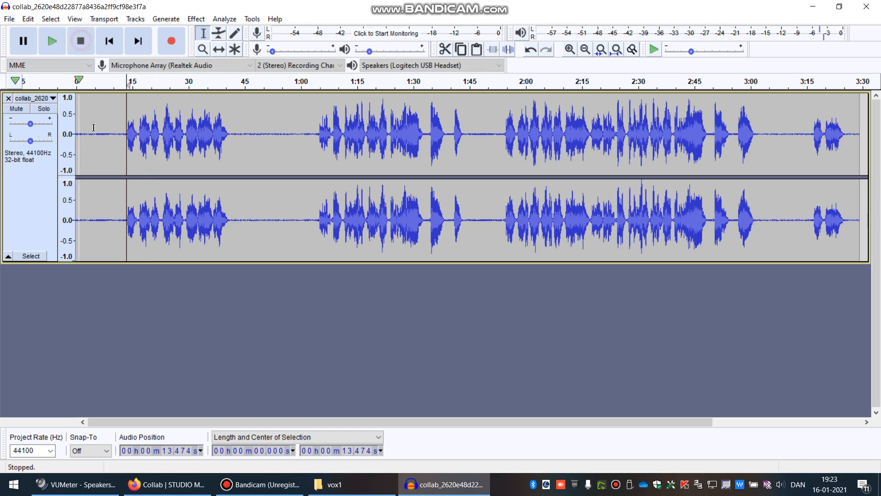
Make a trial selection of the first vocal passage, drop it and select the entire audio track again.
{"action": "left_click", "coordinate": [120, 126]}
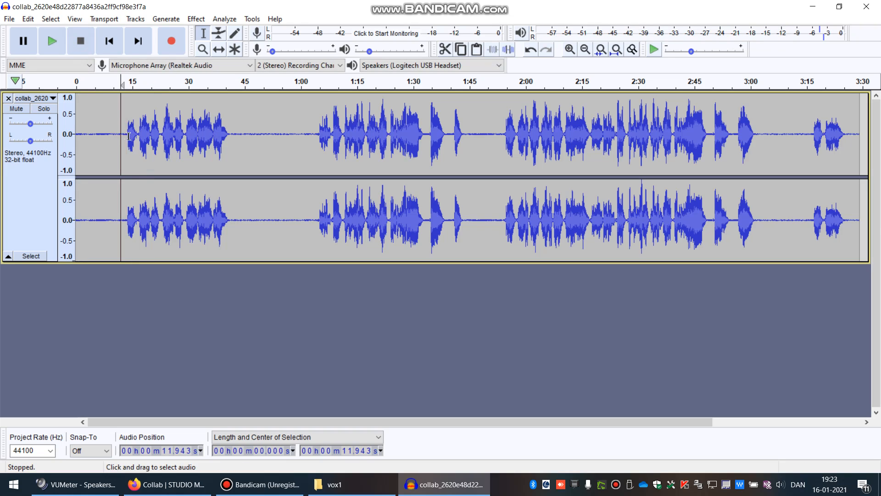
{"action": "left_click", "coordinate": [124, 136]}
{"action": "left_click_drag", "start_coordinate": [125, 136], "coordinate": [236, 150]}
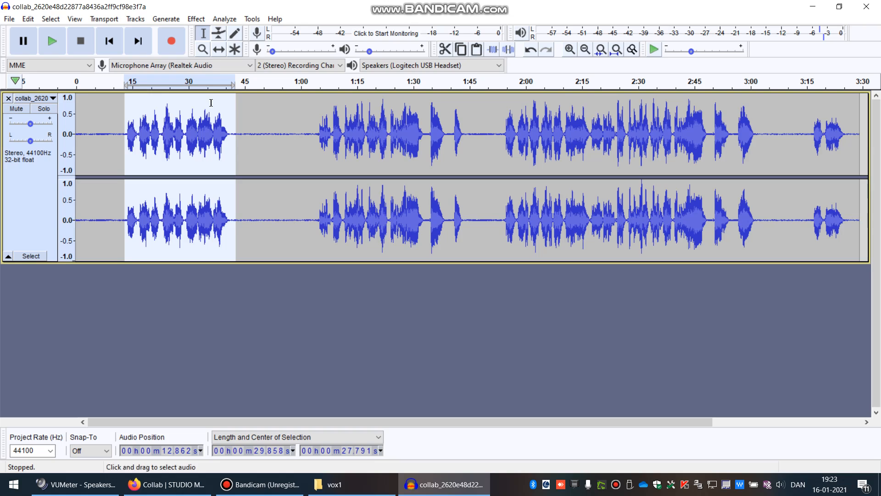
{"action": "left_click", "coordinate": [121, 131]}
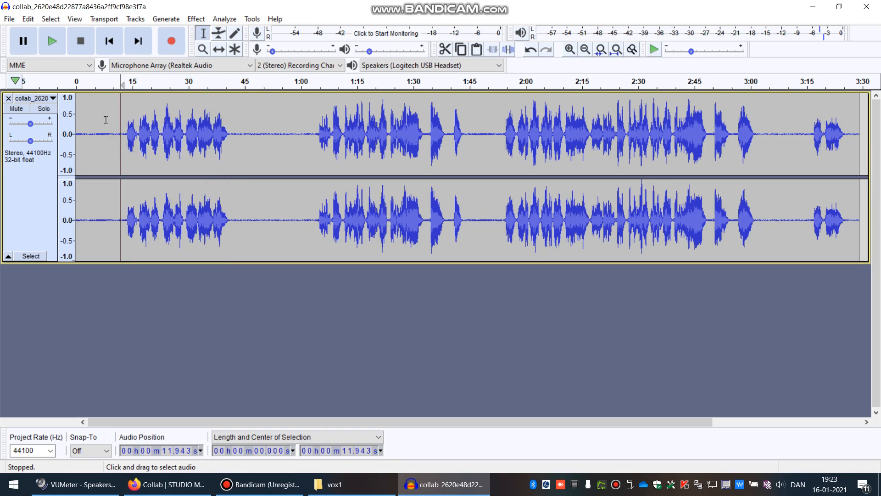
{"action": "left_click", "coordinate": [50, 19]}
{"action": "left_click", "coordinate": [72, 32]}
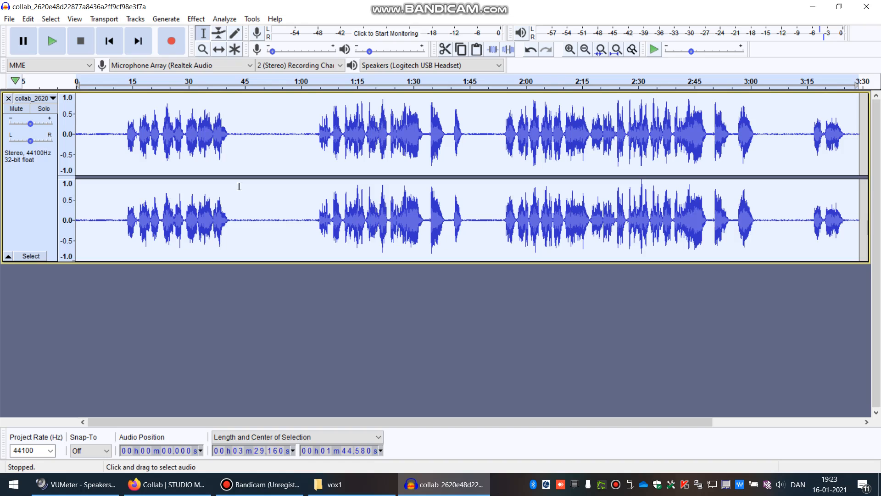
Open the Delay effect for the selected track and set its delay time to 0.61 seconds.
{"action": "left_click", "coordinate": [55, 20]}
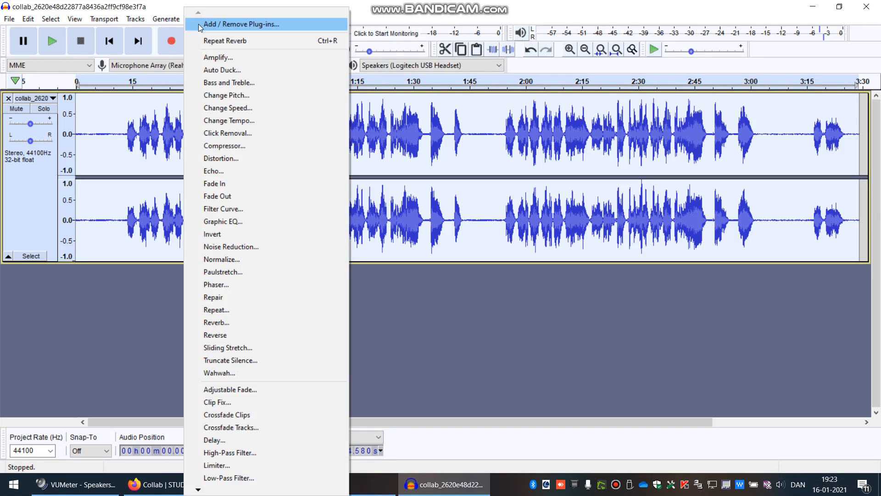
{"action": "mouse_move", "coordinate": [196, 18]}
{"action": "key", "text": "Left"}
{"action": "key", "text": "Left"}
{"action": "key", "text": "Left"}
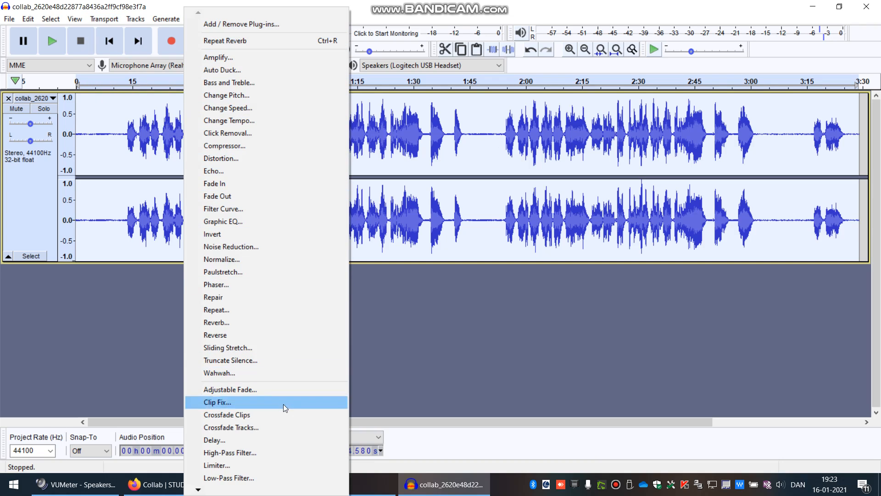
{"action": "left_click", "coordinate": [241, 442]}
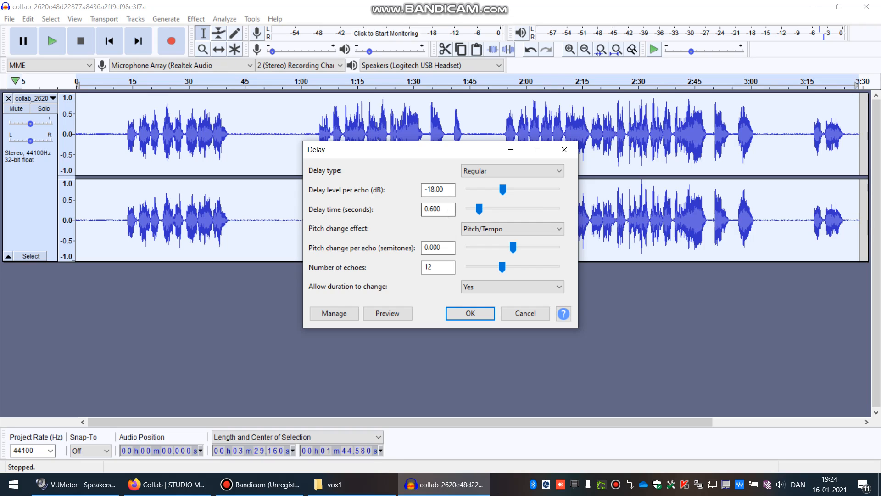
{"action": "left_click_drag", "start_coordinate": [435, 209], "coordinate": [441, 209]}
{"action": "type", "text": "1"}
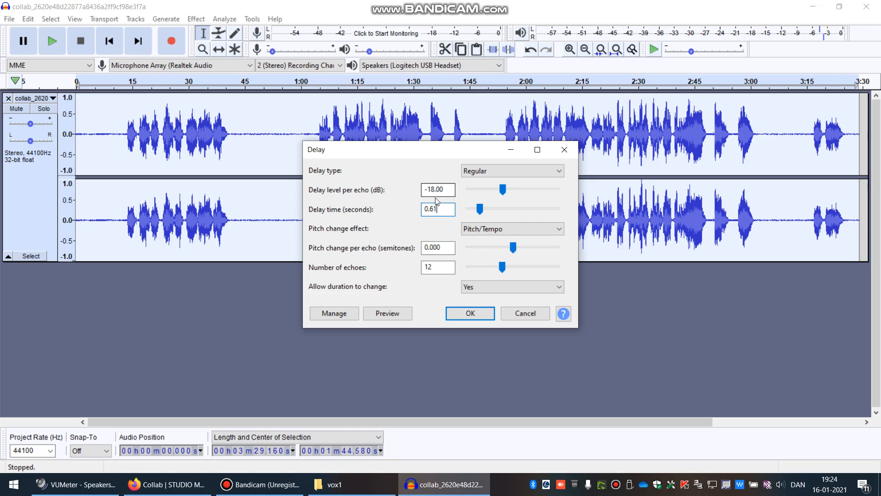
{"action": "left_click_drag", "start_coordinate": [444, 190], "coordinate": [426, 191]}
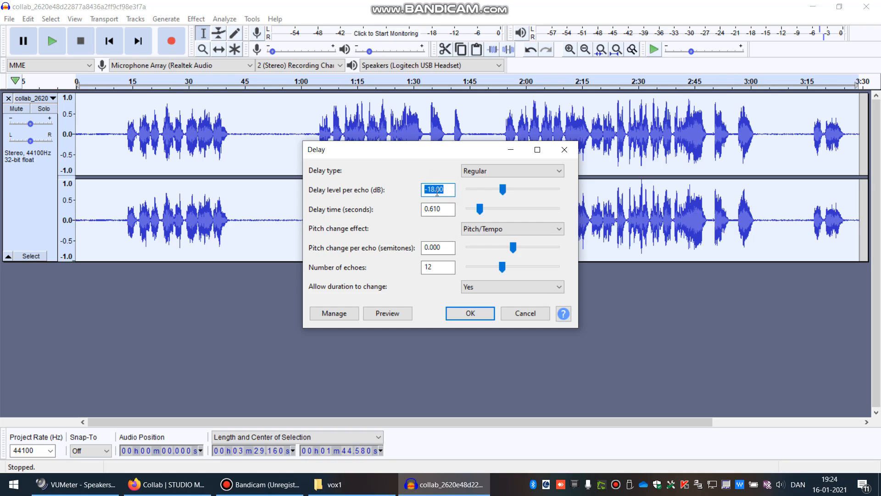
{"action": "left_click", "coordinate": [436, 192]}
{"action": "left_click_drag", "start_coordinate": [437, 189], "coordinate": [428, 188]}
{"action": "left_click", "coordinate": [432, 188]}
{"action": "double_click", "coordinate": [434, 190]}
{"action": "left_click", "coordinate": [441, 189]}
{"action": "left_click_drag", "start_coordinate": [445, 187], "coordinate": [415, 200]}
{"action": "left_click", "coordinate": [447, 189]}
{"action": "left_click", "coordinate": [439, 190]}
{"action": "left_click", "coordinate": [445, 208]}
{"action": "key", "text": "shift+Tab"}
{"action": "key", "text": "Tab"}
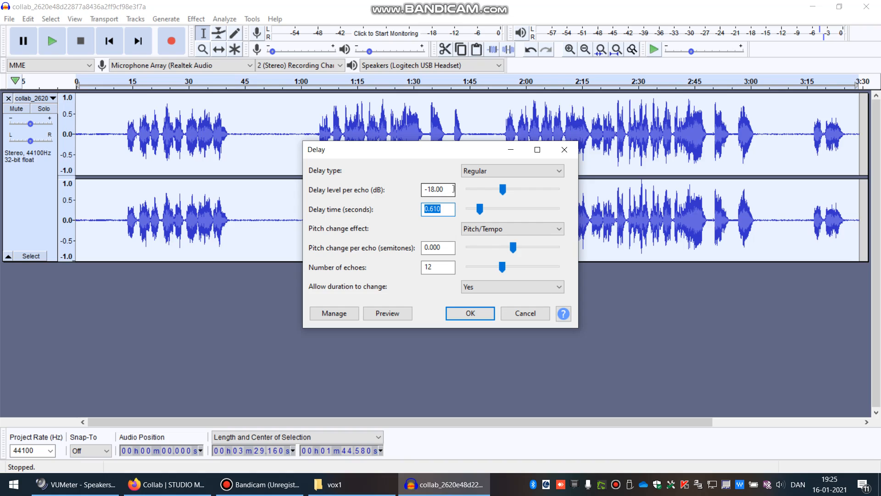
{"action": "key", "text": "shift+Tab"}
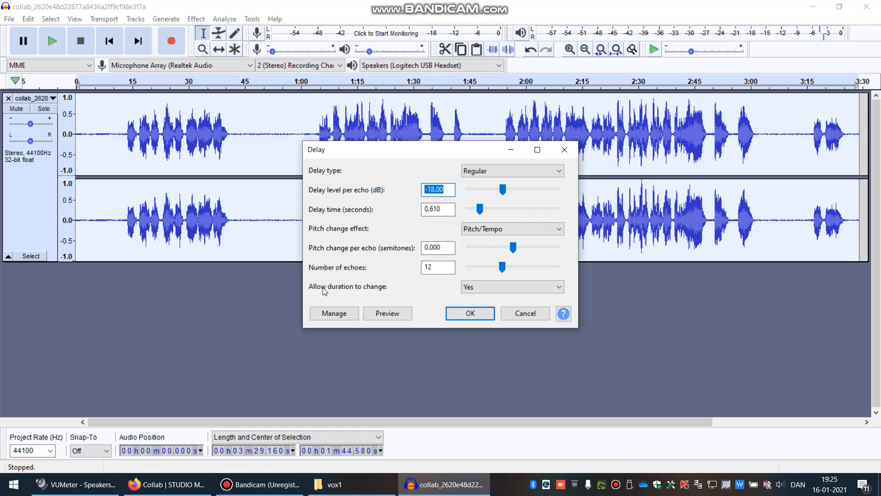
Keep duration change allowed, set the number of echoes to 10 and apply the Delay effect at -18 dB per echo.
{"action": "left_click", "coordinate": [518, 289]}
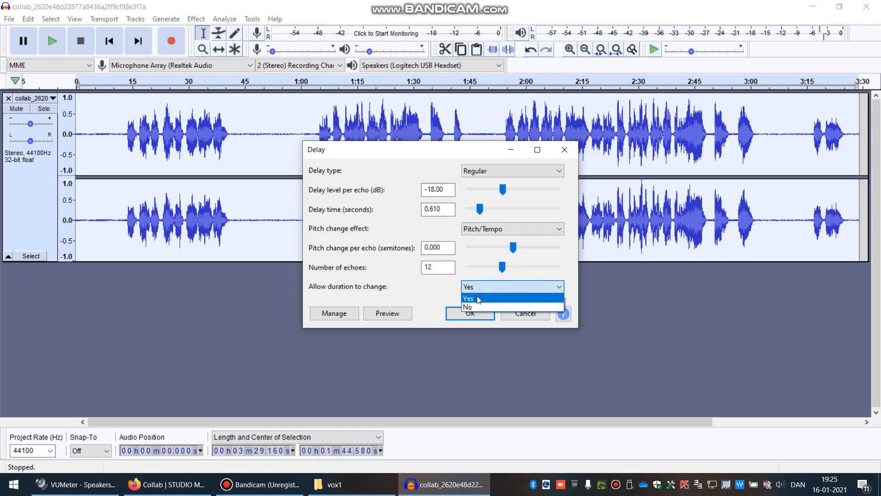
{"action": "left_click", "coordinate": [500, 289]}
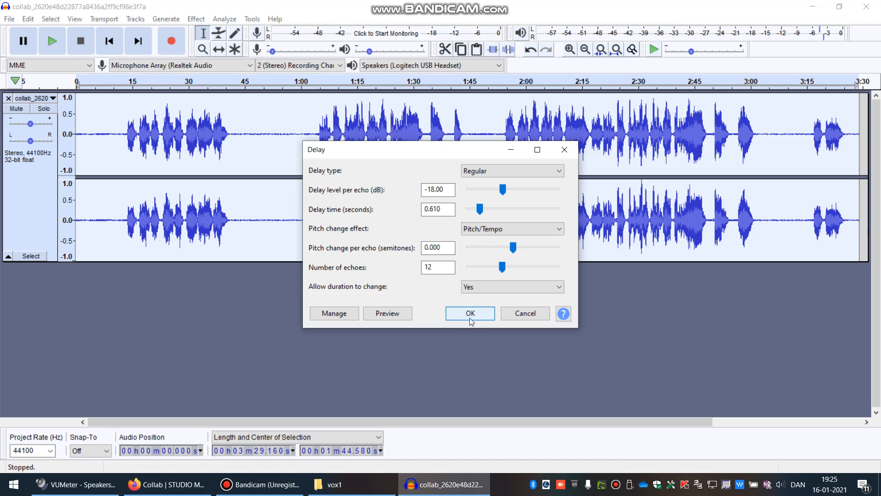
{"action": "double_click", "coordinate": [436, 267]}
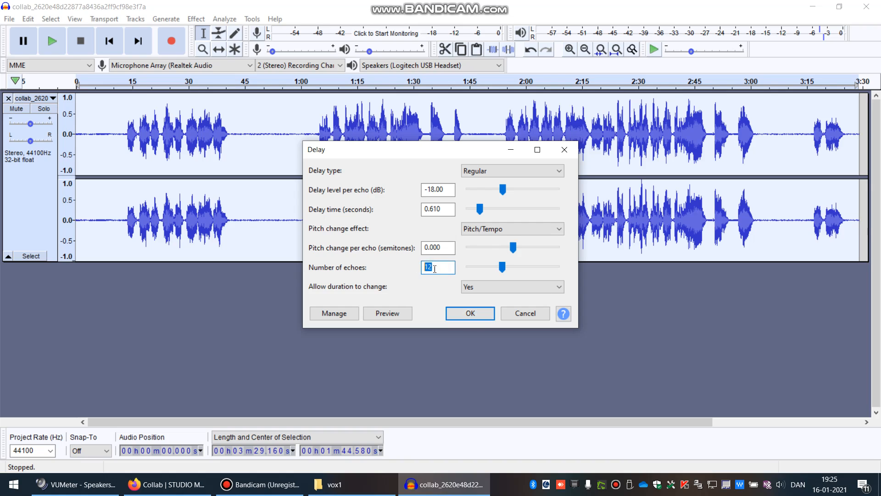
{"action": "type", "text": "10"}
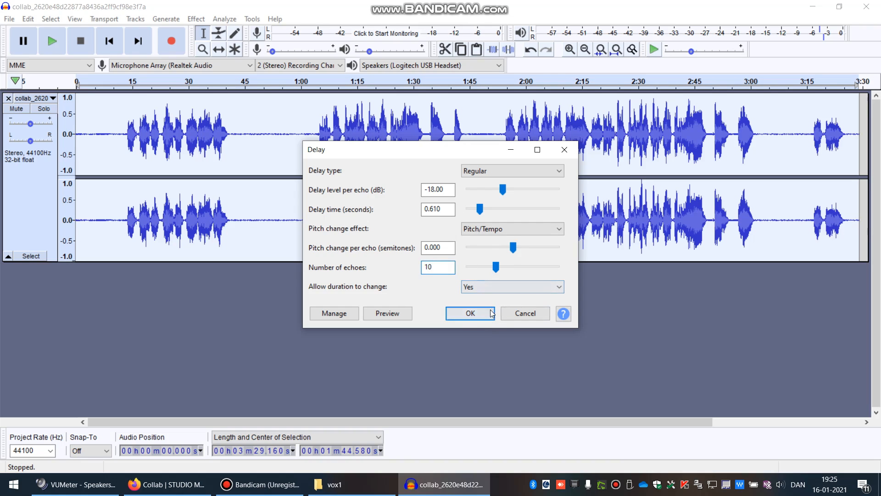
{"action": "double_click", "coordinate": [445, 188]}
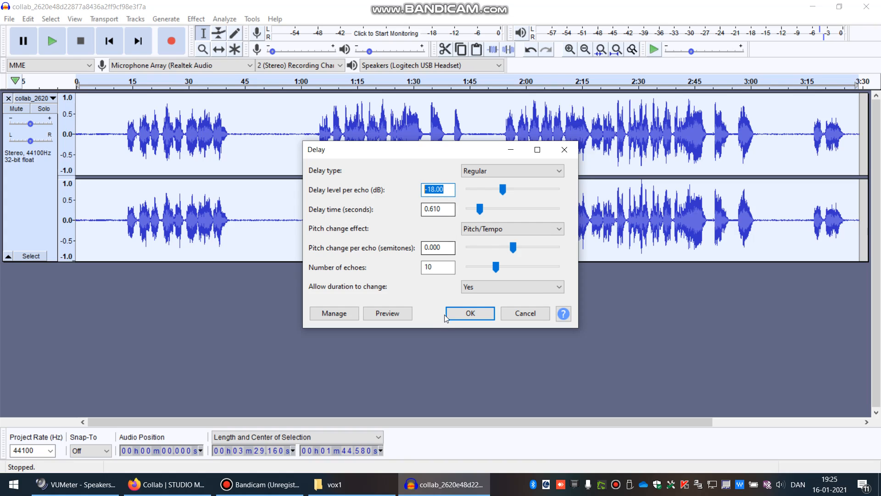
{"action": "double_click", "coordinate": [438, 267]}
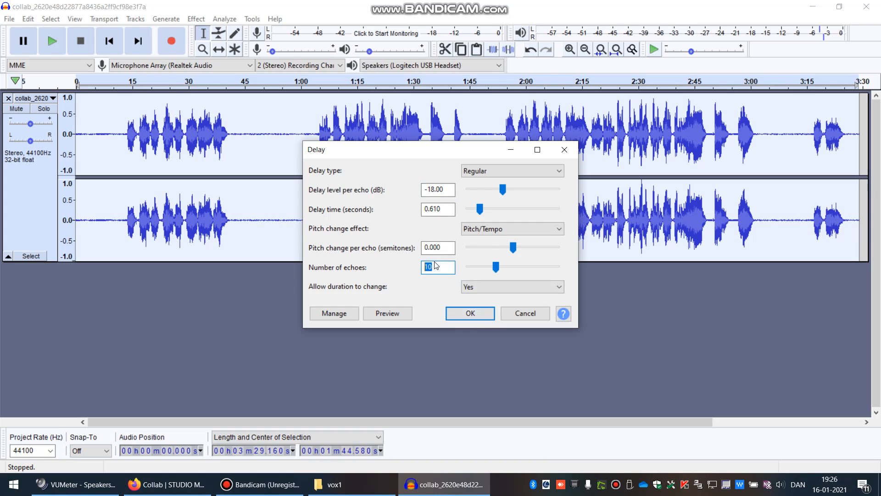
{"action": "left_click", "coordinate": [477, 315]}
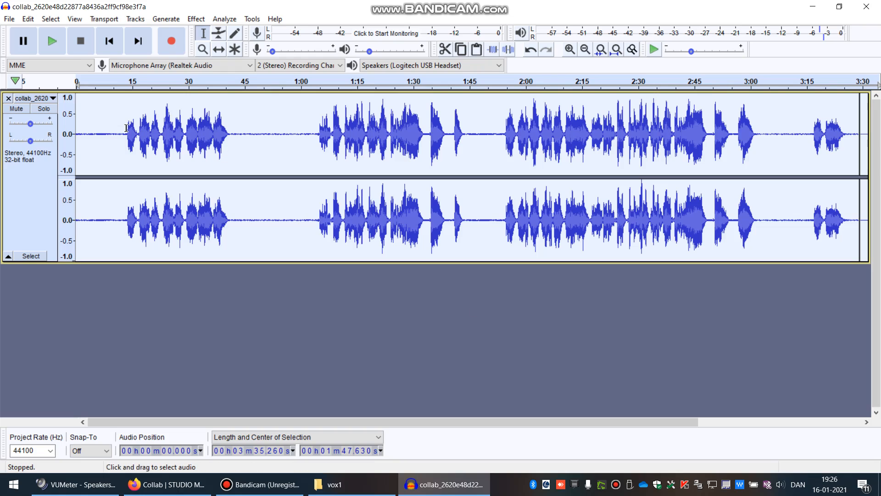
Listen to the delayed vocal from about 13 s, just before the first passage, and stop playback.
{"action": "left_click", "coordinate": [126, 128]}
{"action": "left_click", "coordinate": [54, 51]}
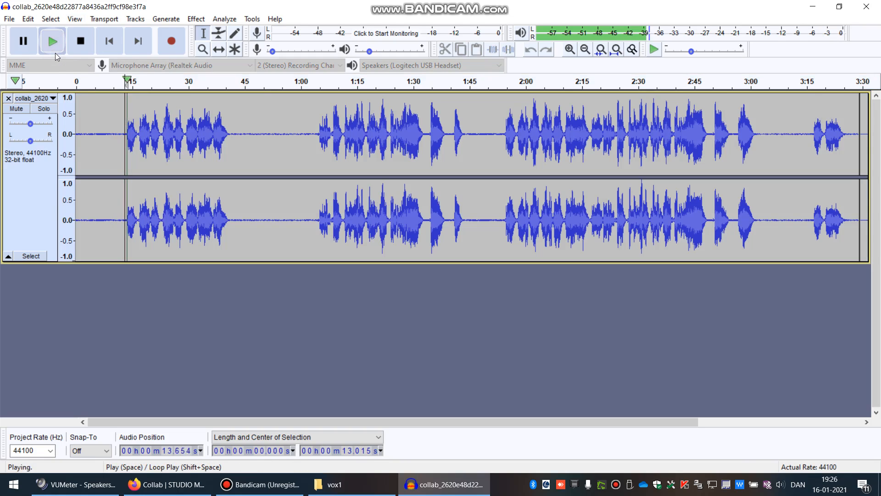
{"action": "left_click", "coordinate": [259, 485]}
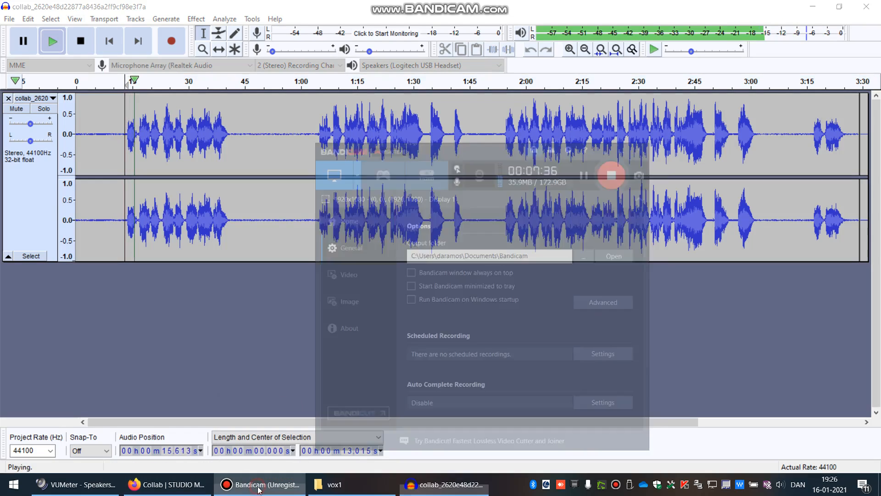
{"action": "left_click", "coordinate": [259, 486]}
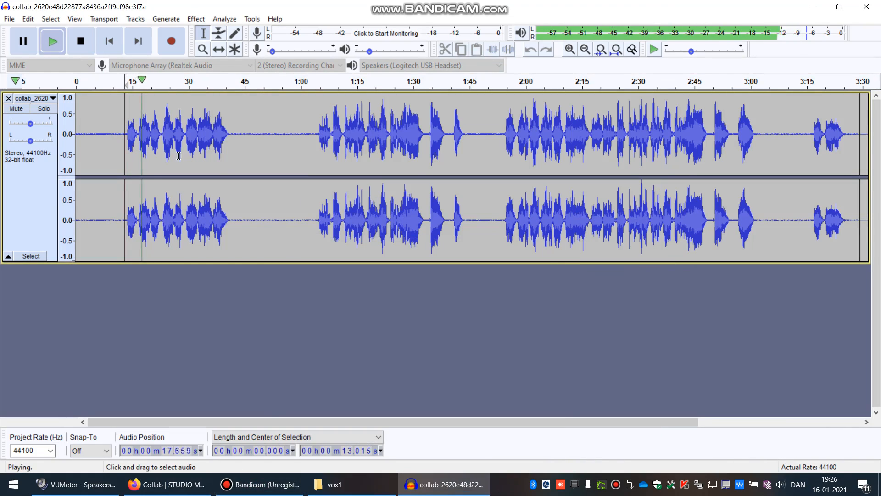
{"action": "left_click", "coordinate": [82, 42]}
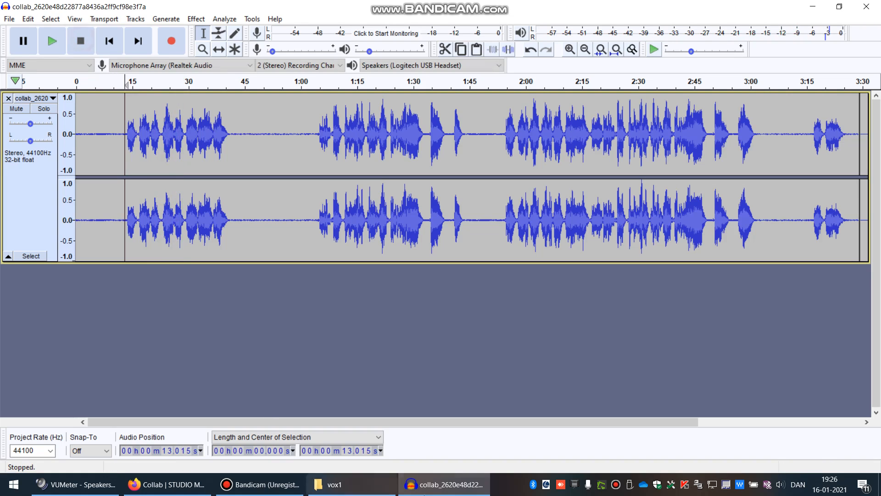
{"action": "left_click", "coordinate": [275, 486]}
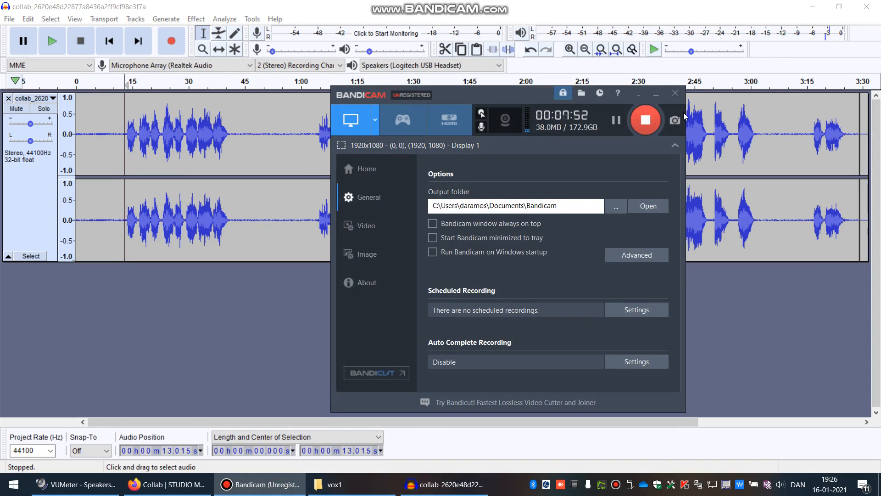
{"action": "left_click", "coordinate": [645, 120]}
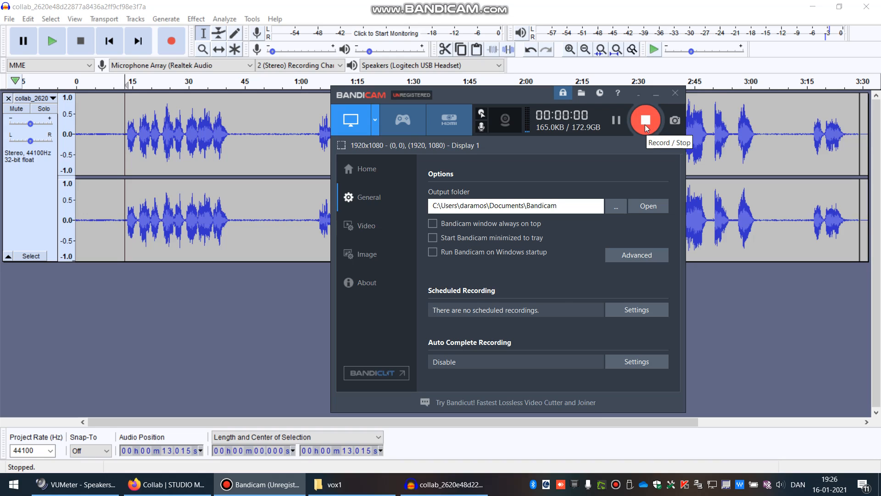
{"action": "left_click", "coordinate": [656, 97]}
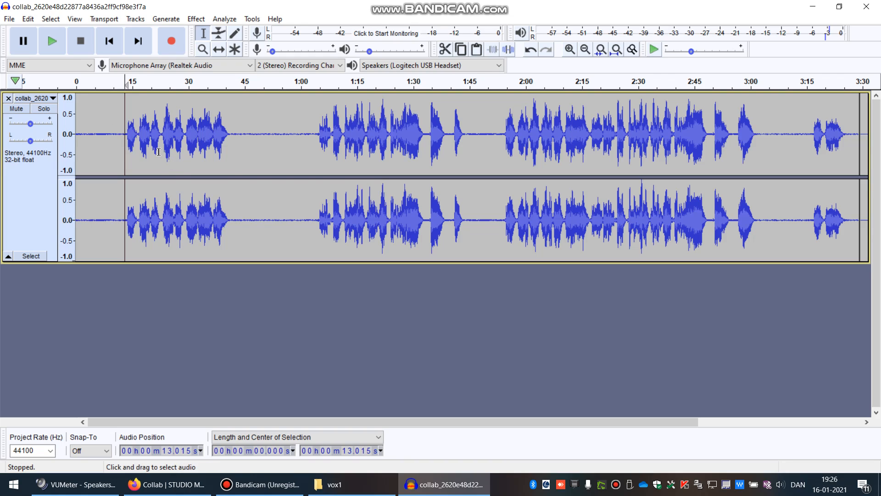
Replay the vocal from about 13 s while watching its level on the VUMeter, then stop playback and hide the meter.
{"action": "left_click", "coordinate": [52, 41]}
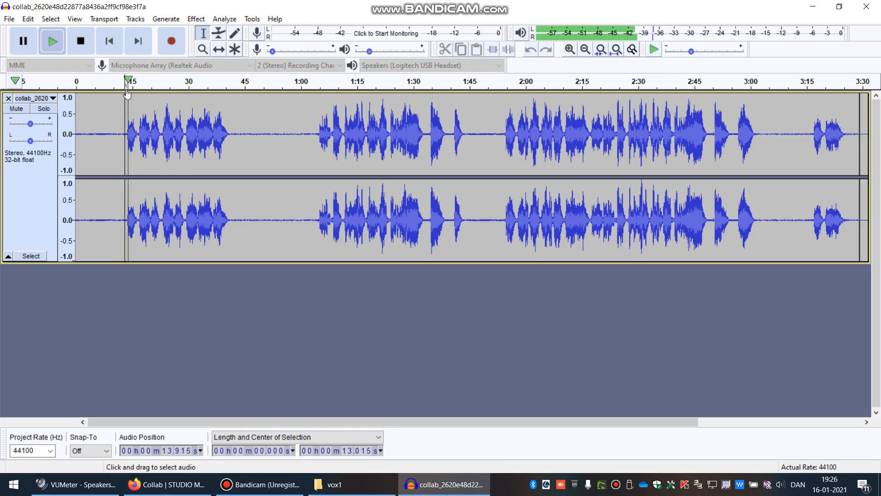
{"action": "left_click", "coordinate": [64, 484]}
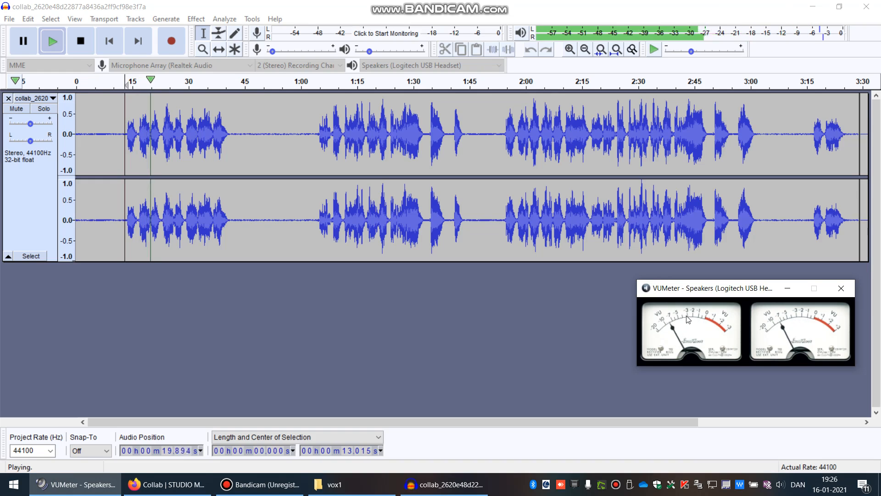
{"action": "left_click", "coordinate": [81, 41]}
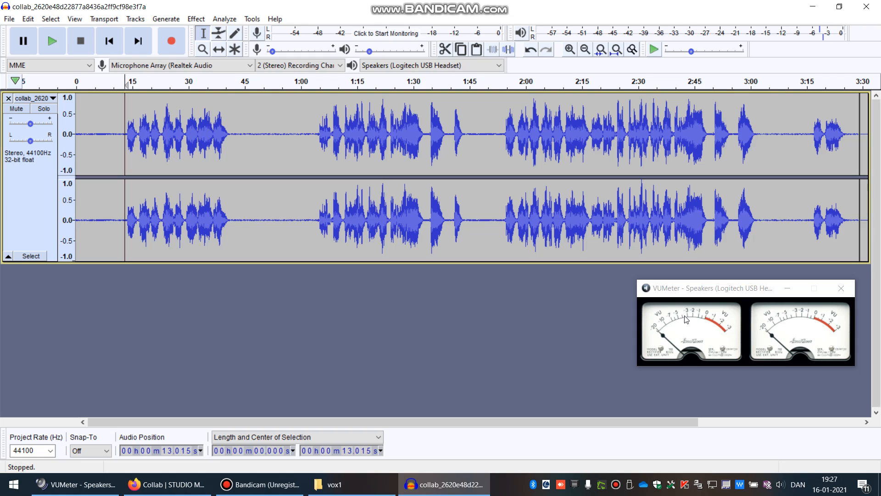
{"action": "left_click", "coordinate": [788, 288]}
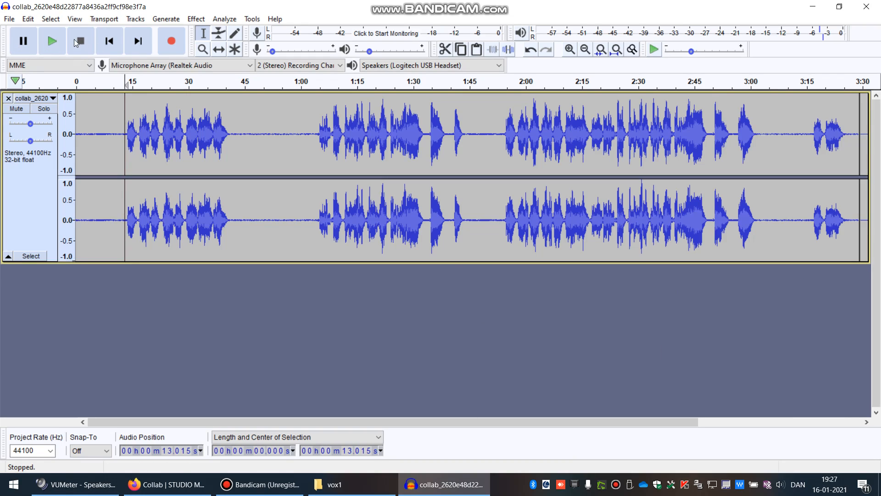
{"action": "left_click", "coordinate": [8, 20]}
{"action": "mouse_move", "coordinate": [46, 106]}
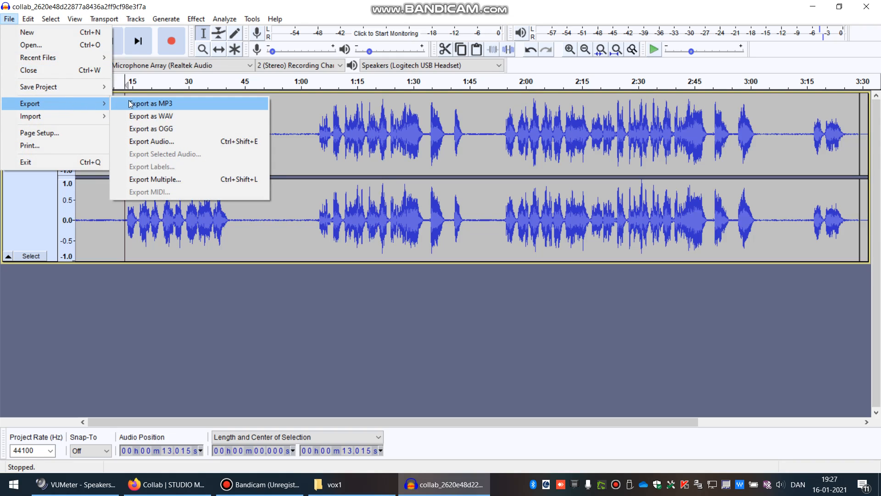
{"action": "left_click", "coordinate": [152, 104]}
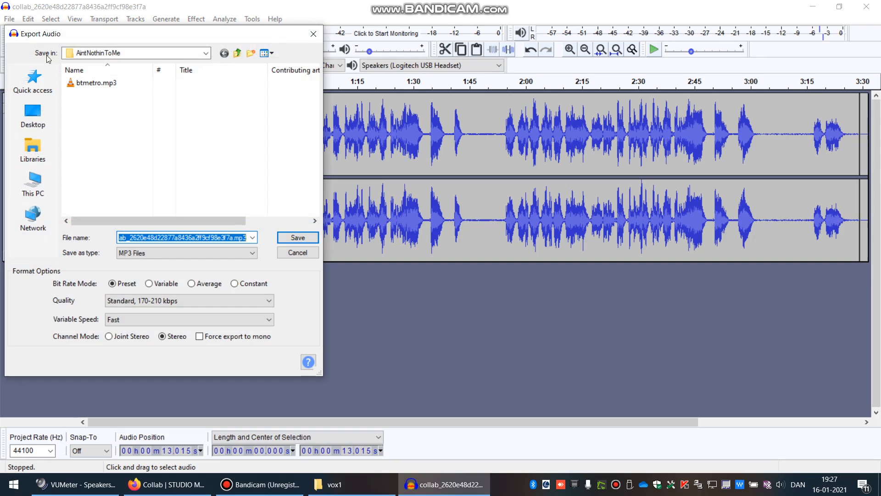
{"action": "left_click", "coordinate": [297, 253]}
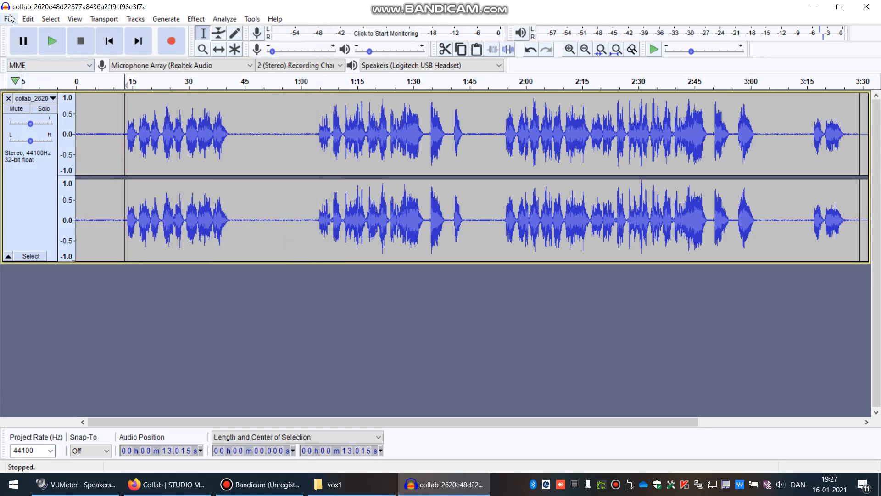
{"action": "left_click", "coordinate": [9, 19]}
{"action": "mouse_move", "coordinate": [60, 104]}
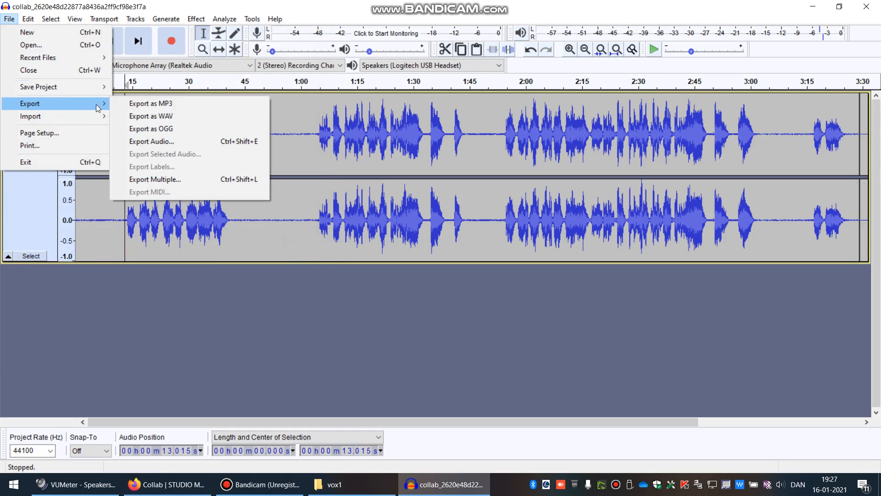
{"action": "left_click", "coordinate": [166, 103]}
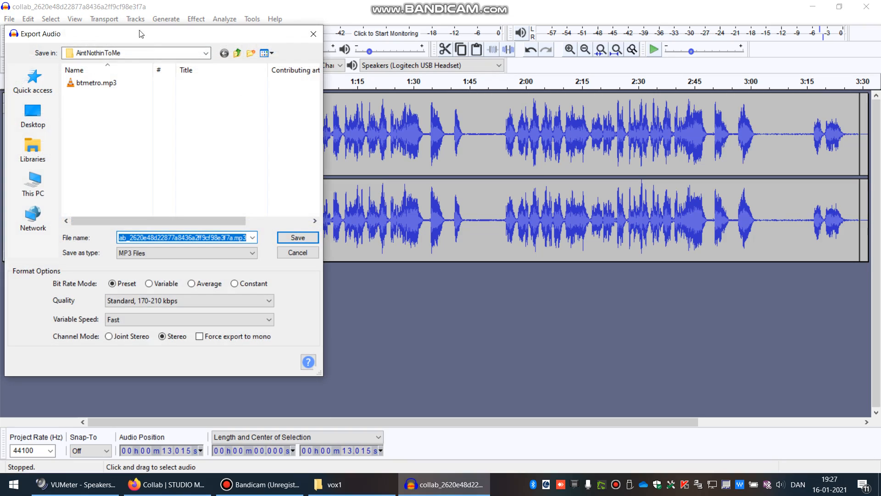
{"action": "left_click", "coordinate": [237, 53]}
{"action": "left_click", "coordinate": [238, 54]}
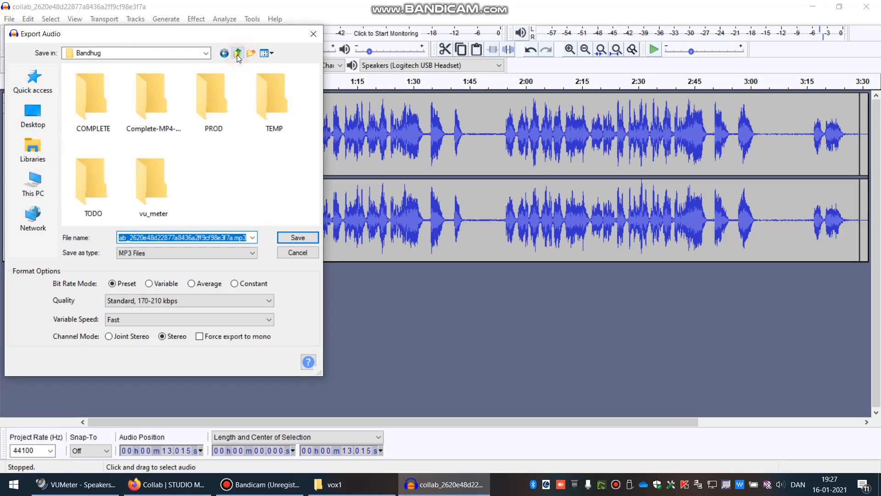
{"action": "left_click", "coordinate": [277, 115]}
{"action": "double_click", "coordinate": [277, 115]}
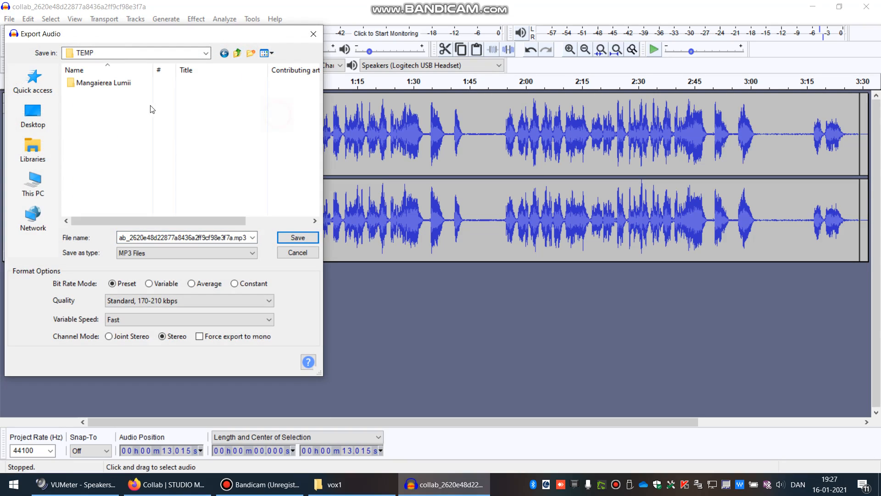
{"action": "key", "text": "Return"}
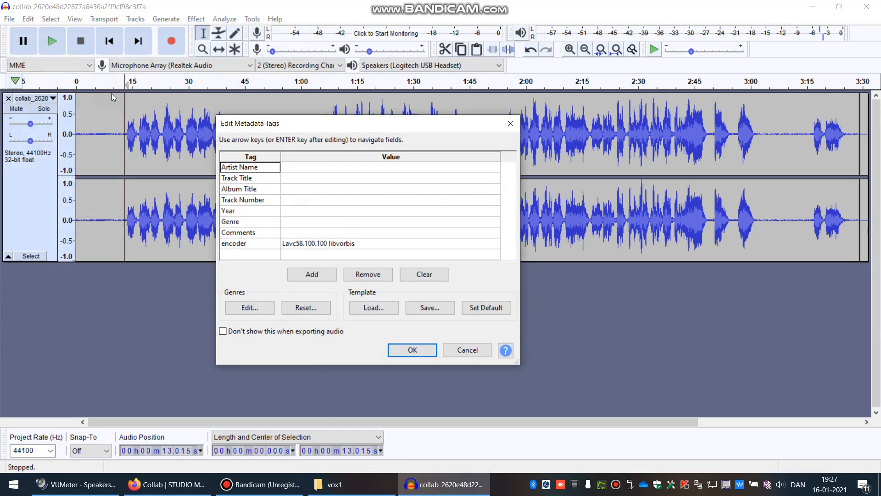
{"action": "left_click", "coordinate": [479, 351]}
Start an MP3 export and set its destination to the vox1 folder inside Bandhug > TEMP > Mangaierea Lumii.
{"action": "left_click", "coordinate": [9, 19]}
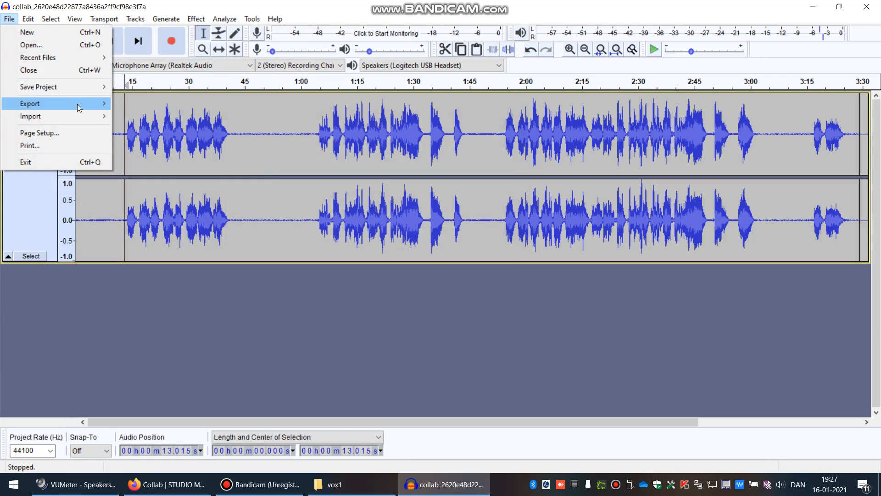
{"action": "mouse_move", "coordinate": [79, 107]}
{"action": "left_click", "coordinate": [135, 105]}
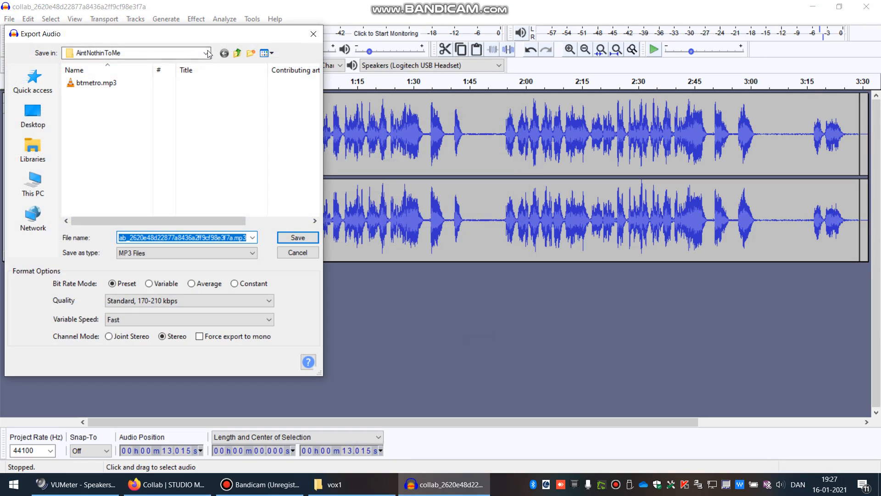
{"action": "left_click", "coordinate": [237, 53]}
{"action": "left_click", "coordinate": [237, 53]}
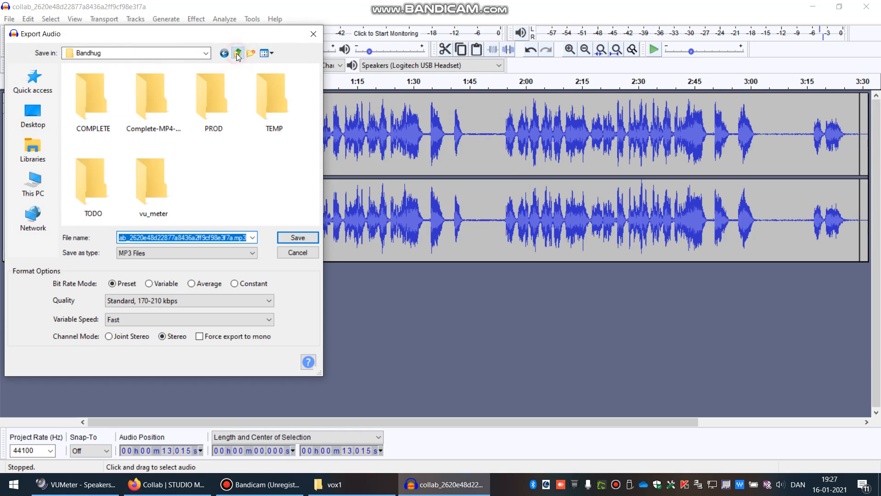
{"action": "double_click", "coordinate": [269, 117]}
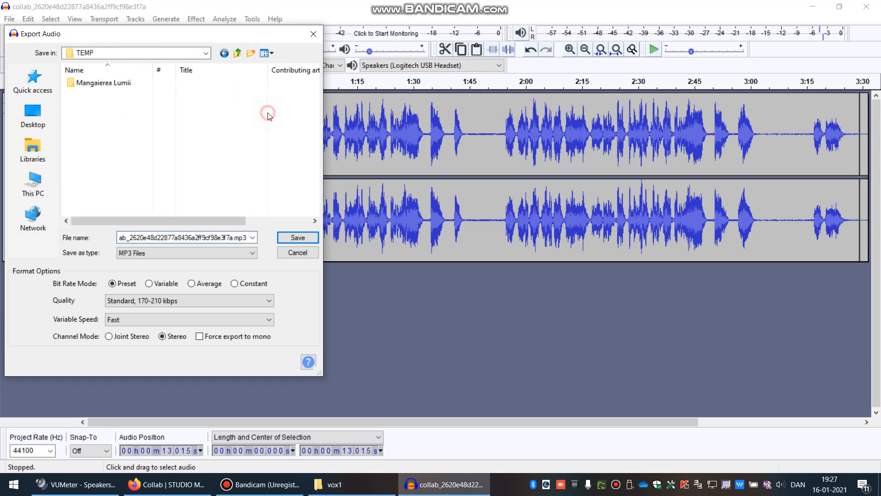
{"action": "double_click", "coordinate": [88, 83]}
{"action": "double_click", "coordinate": [90, 88]}
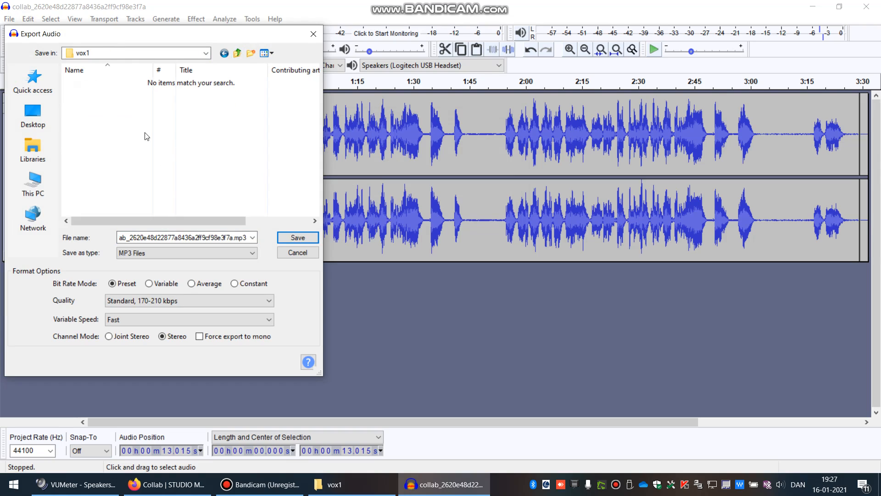
Export the MP3 as voxrevdel with the metadata tags left as they are, and close the project without saving it.
{"action": "left_click", "coordinate": [193, 235]}
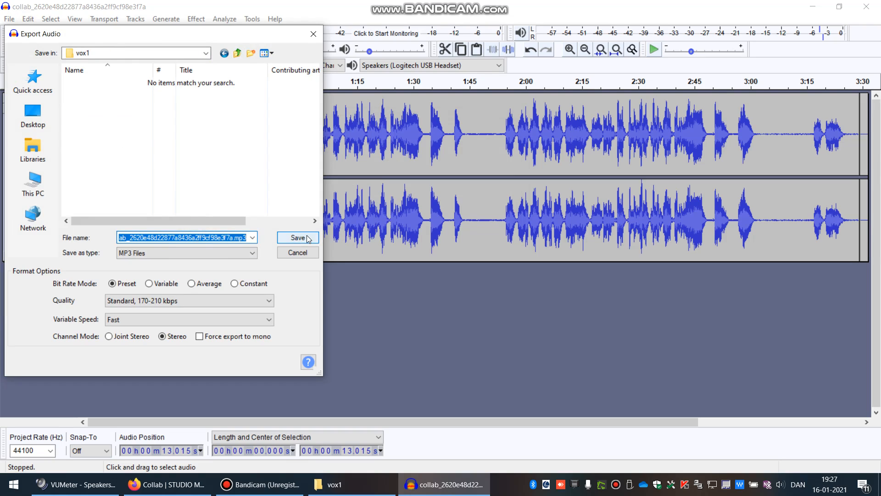
{"action": "type", "text": "æ"}
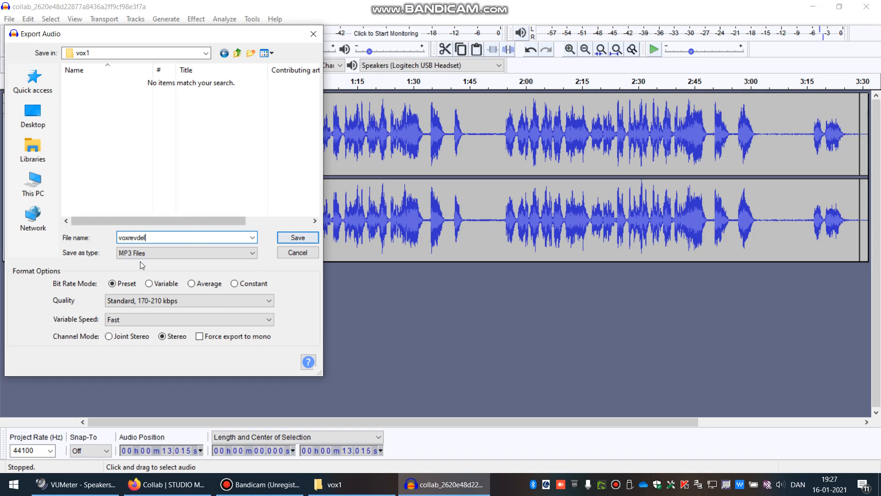
{"action": "left_click", "coordinate": [297, 237]}
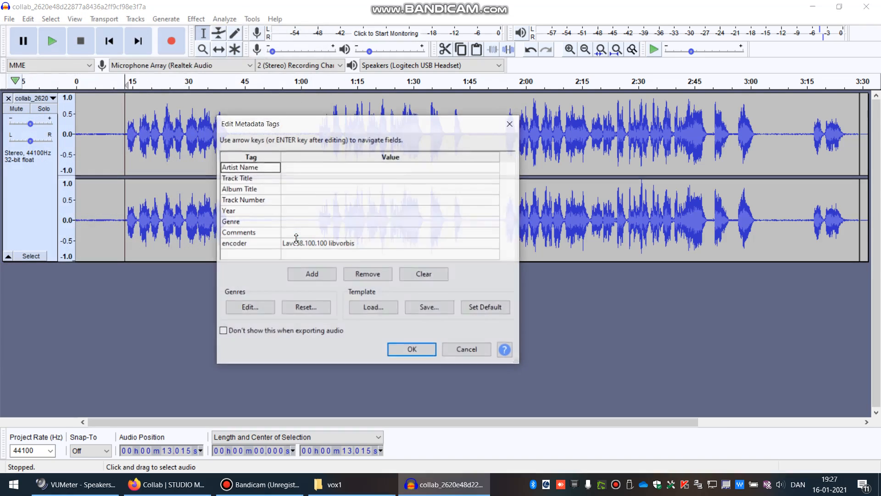
{"action": "left_click", "coordinate": [406, 350]}
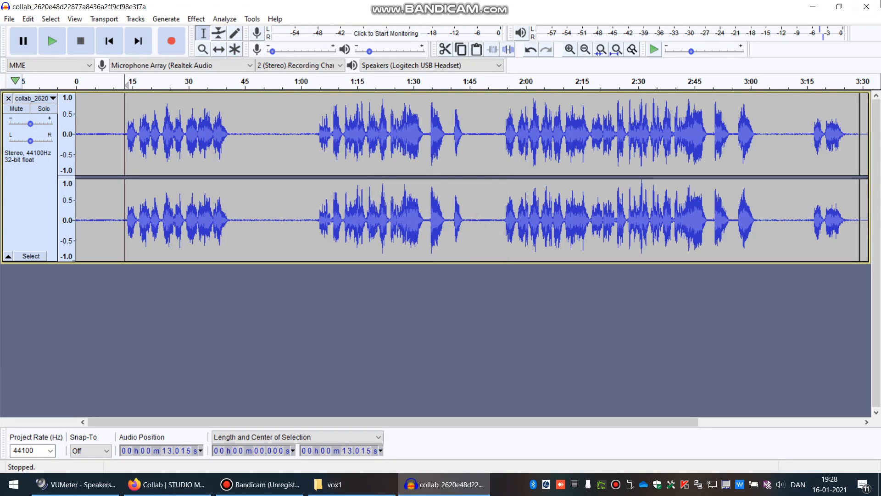
{"action": "left_click", "coordinate": [866, 6]}
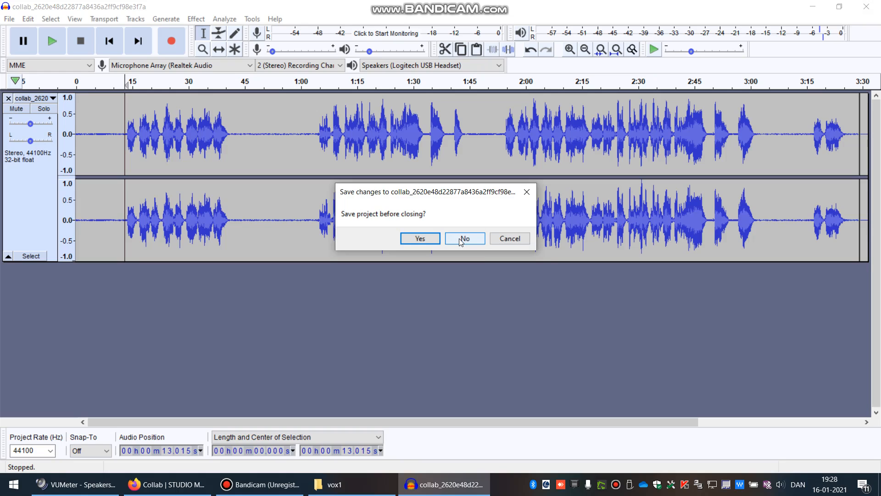
{"action": "left_click", "coordinate": [461, 238]}
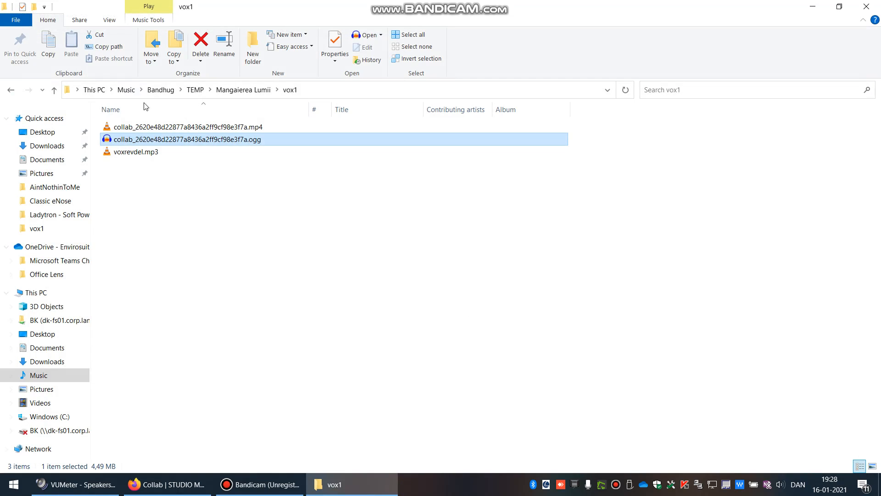
Listen to the exported voxrevdel.mp3 in VLC media player, then stop it and close the player.
{"action": "left_click", "coordinate": [133, 152]}
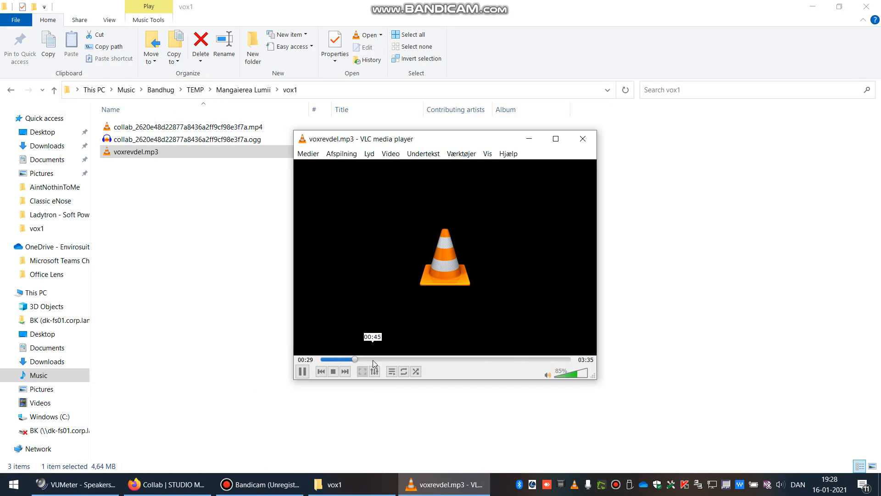
{"action": "left_click", "coordinate": [333, 371]}
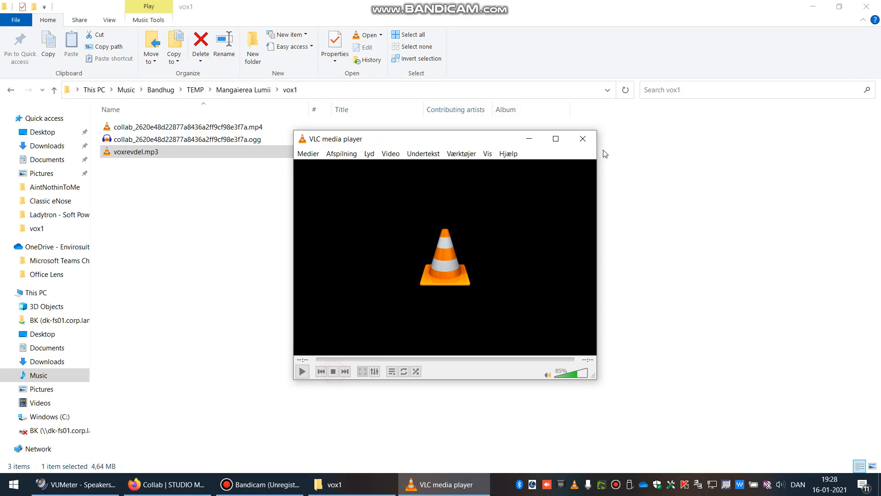
{"action": "left_click", "coordinate": [582, 138]}
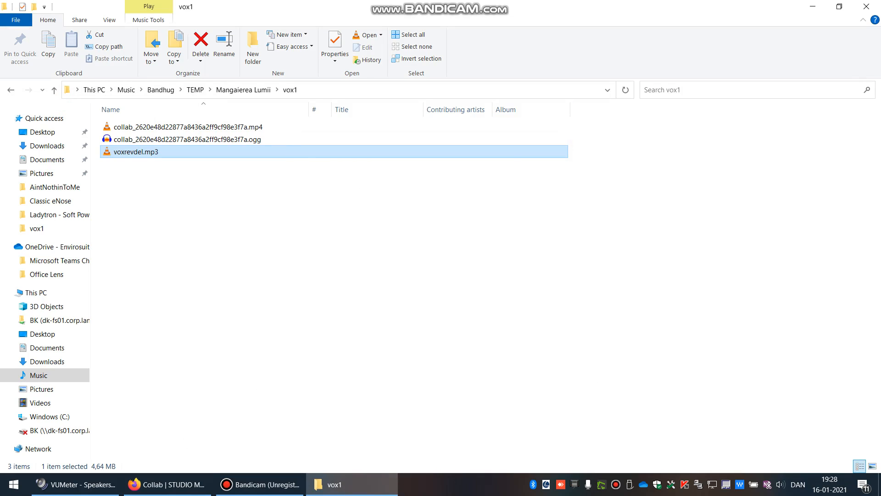
Select the original collab .mp4 video in the vox1 folder.
{"action": "left_click", "coordinate": [109, 153]}
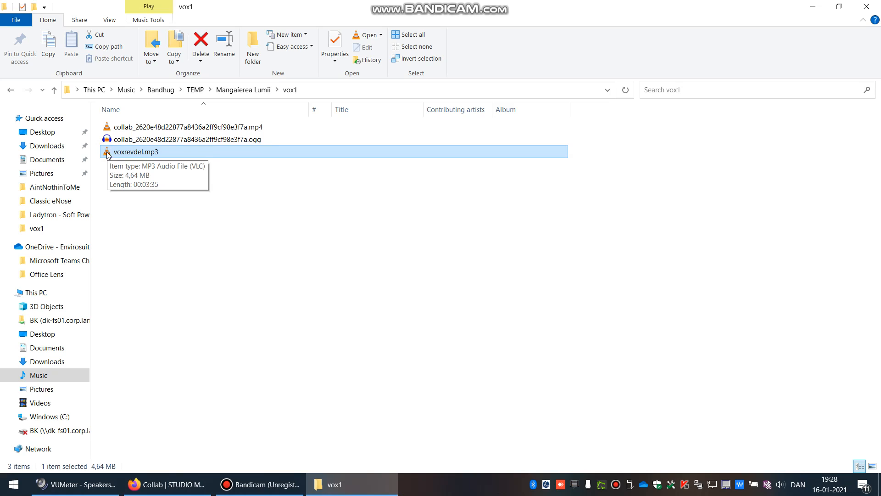
{"action": "left_click", "coordinate": [108, 127]}
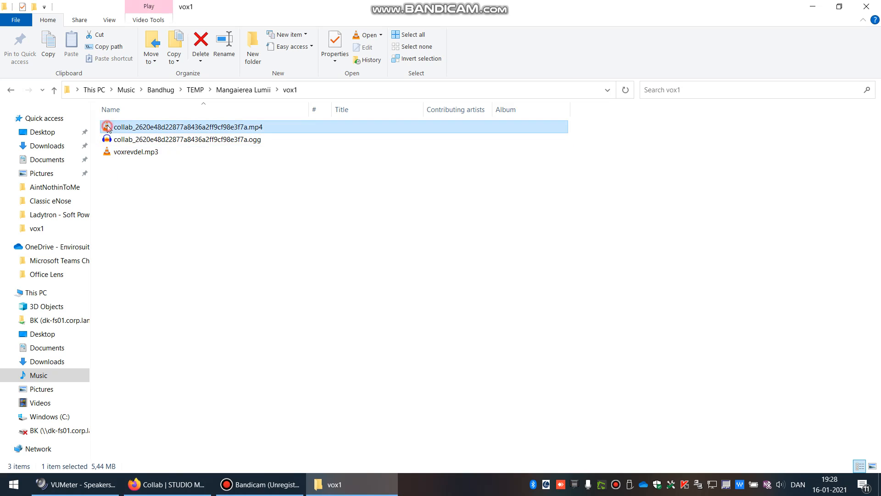
Play the original collab .mp4 video in VLC media player, skip ahead to about 1:24, and close the player.
{"action": "left_click", "coordinate": [262, 127]}
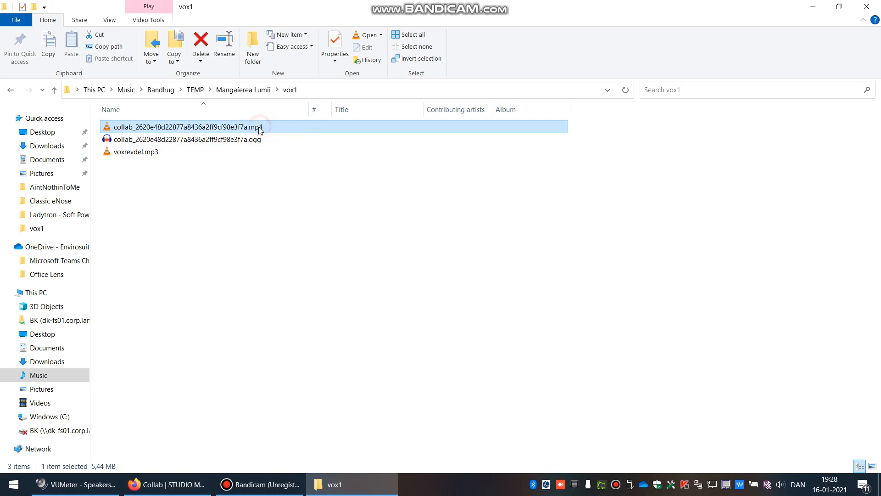
{"action": "double_click", "coordinate": [113, 132]}
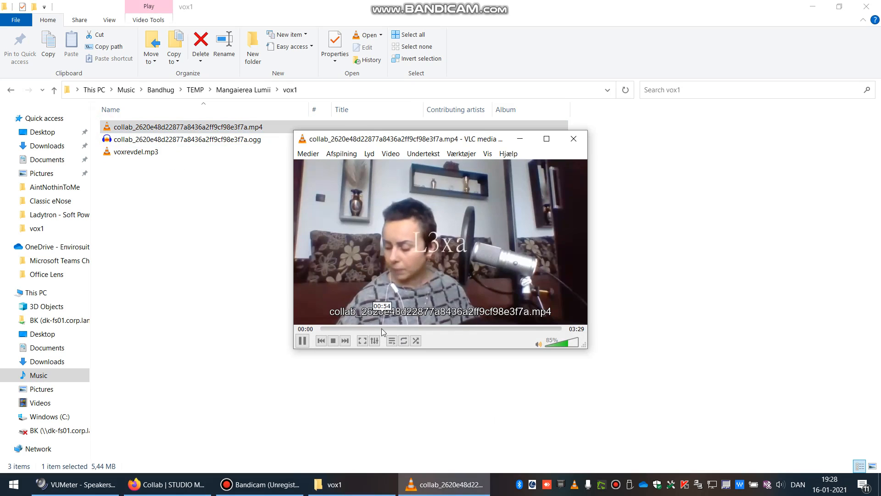
{"action": "left_click_drag", "start_coordinate": [381, 329], "coordinate": [417, 328]}
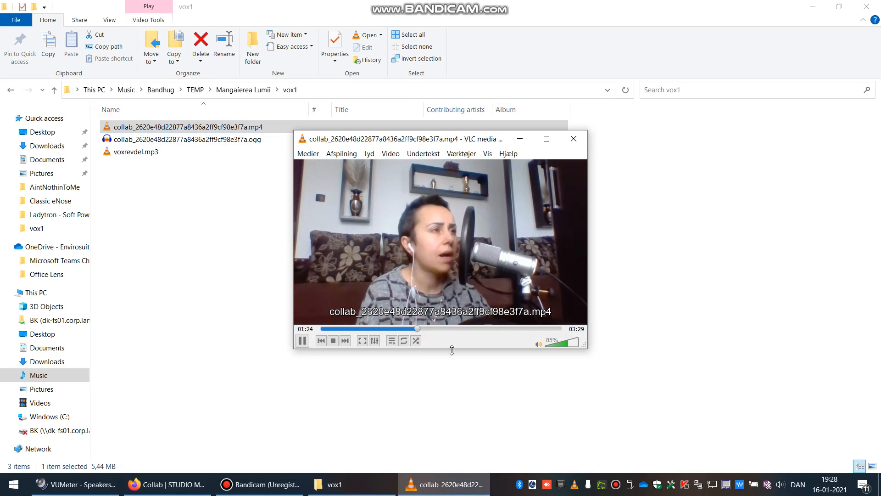
{"action": "left_click", "coordinate": [574, 138]}
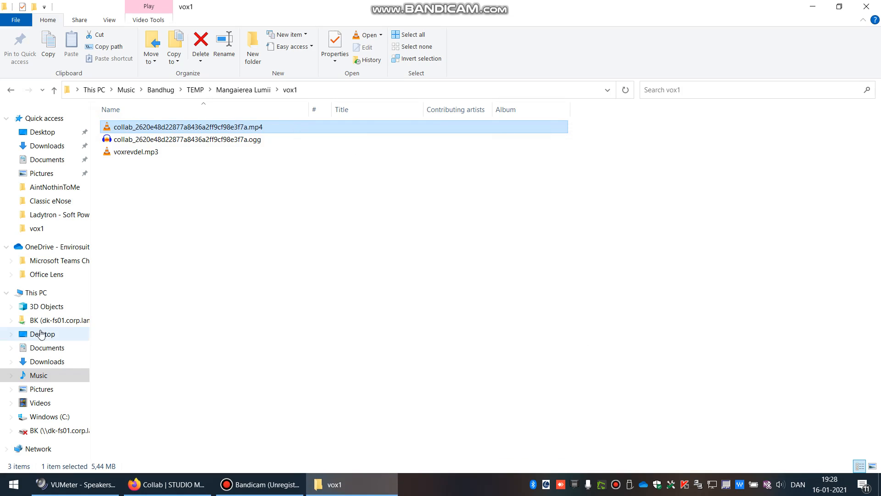
Launch Avidemux and move its window clear of the file names in the vox1 folder.
{"action": "left_click", "coordinate": [15, 489]}
{"action": "type", "text": "avi"}
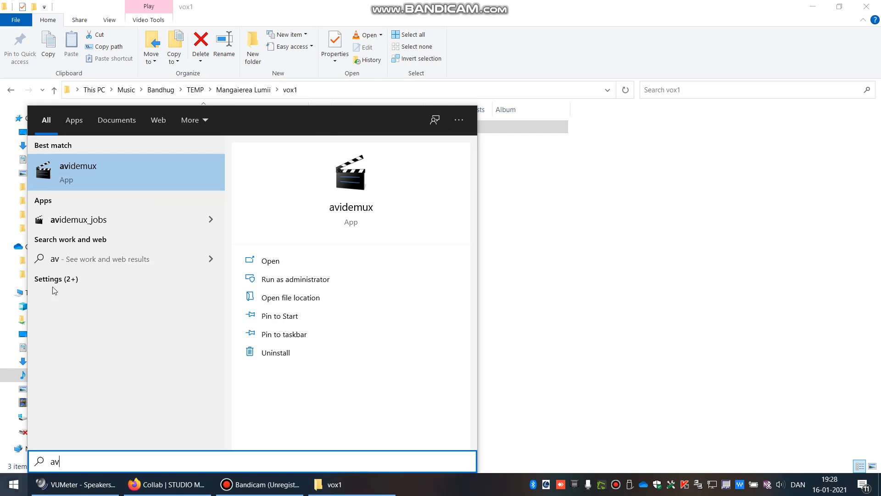
{"action": "left_click", "coordinate": [62, 177]}
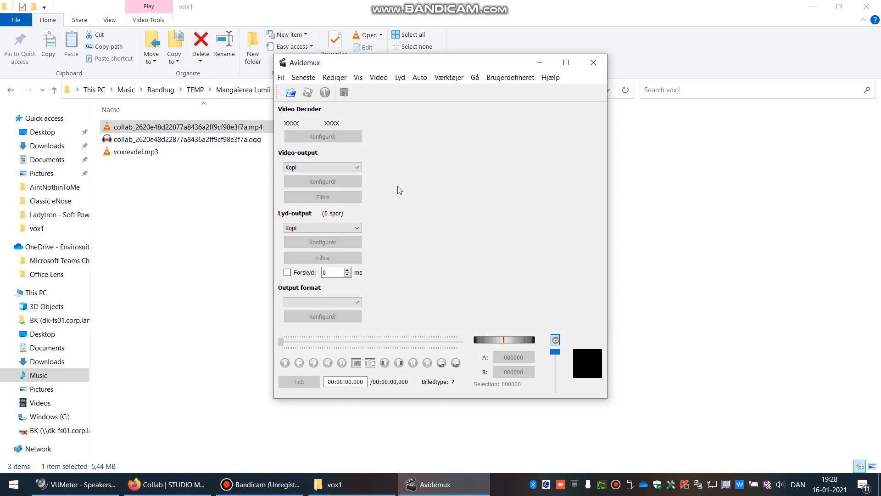
{"action": "left_click_drag", "start_coordinate": [355, 65], "coordinate": [438, 78]}
Check which Avidemux version is installed and close the version information.
{"action": "left_click", "coordinate": [642, 94]}
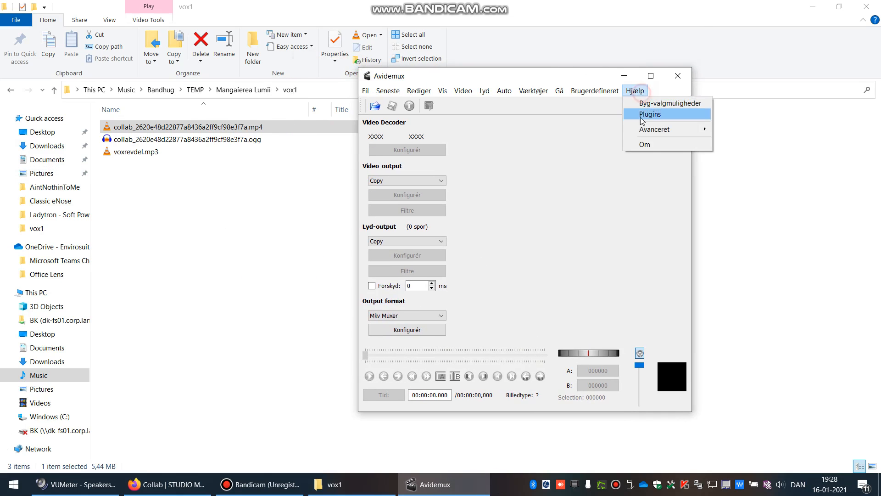
{"action": "left_click", "coordinate": [654, 143]}
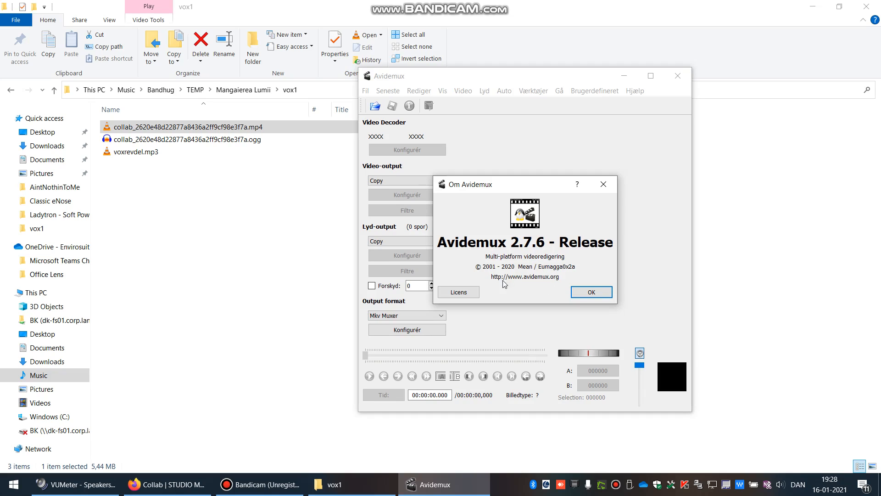
{"action": "left_click", "coordinate": [592, 294]}
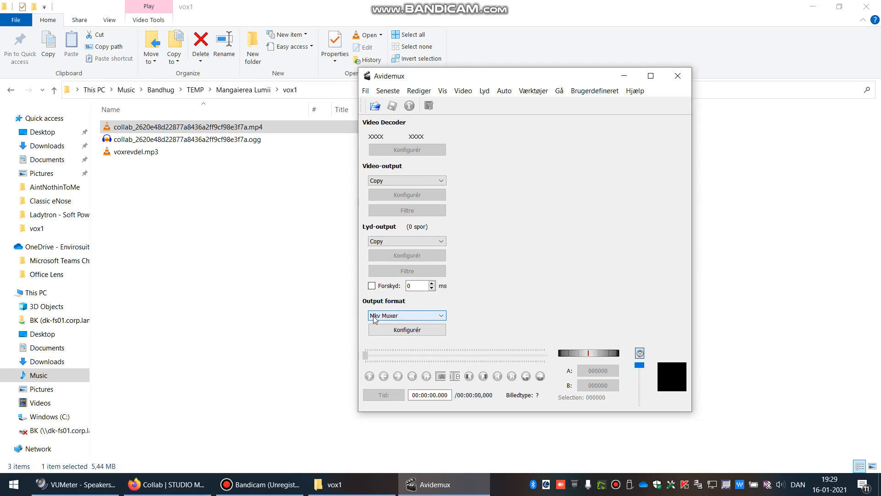
Set the output format to MP4 Muxer and load the original collab .mp4 video from the vox1 folder.
{"action": "left_click", "coordinate": [399, 319]}
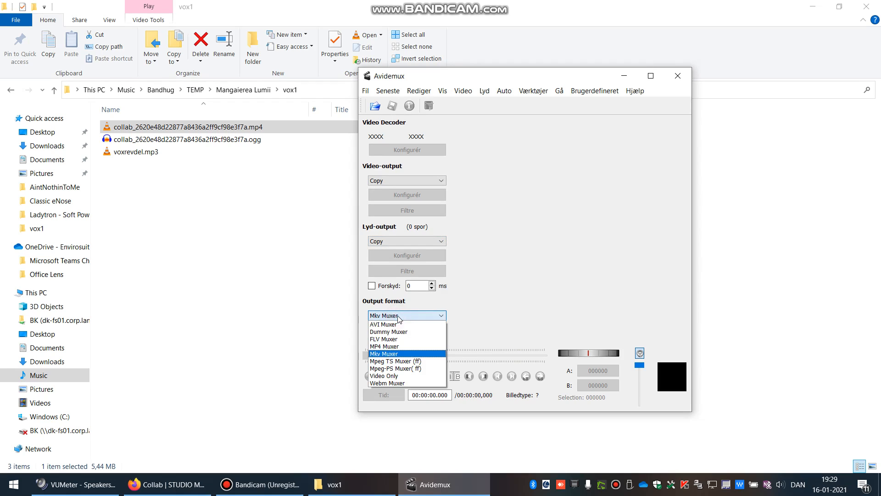
{"action": "left_click", "coordinate": [403, 351]}
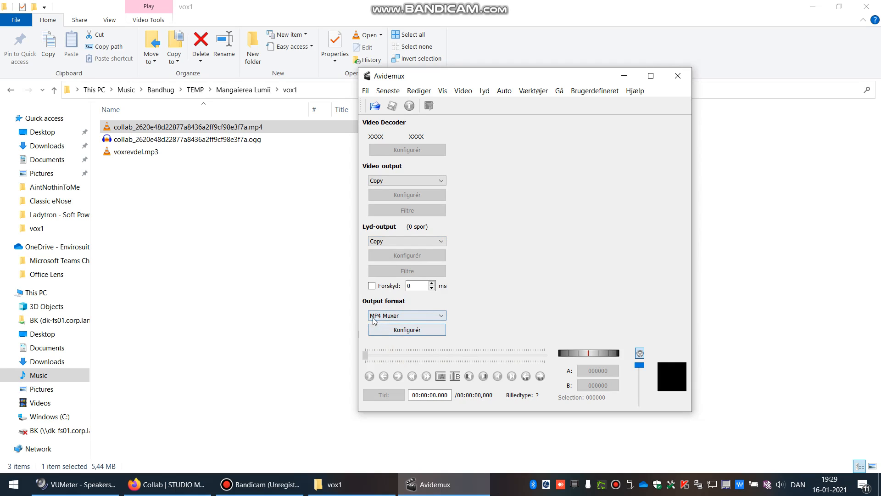
{"action": "left_click", "coordinate": [366, 91]}
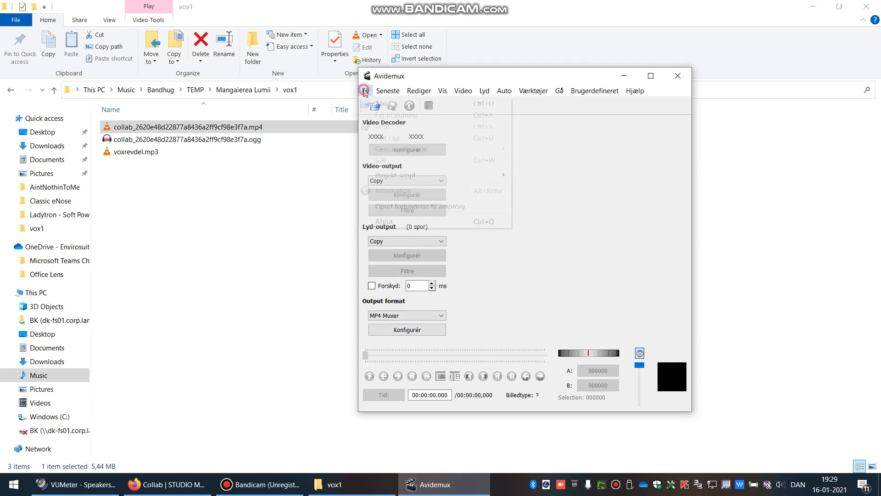
{"action": "left_click", "coordinate": [466, 80]}
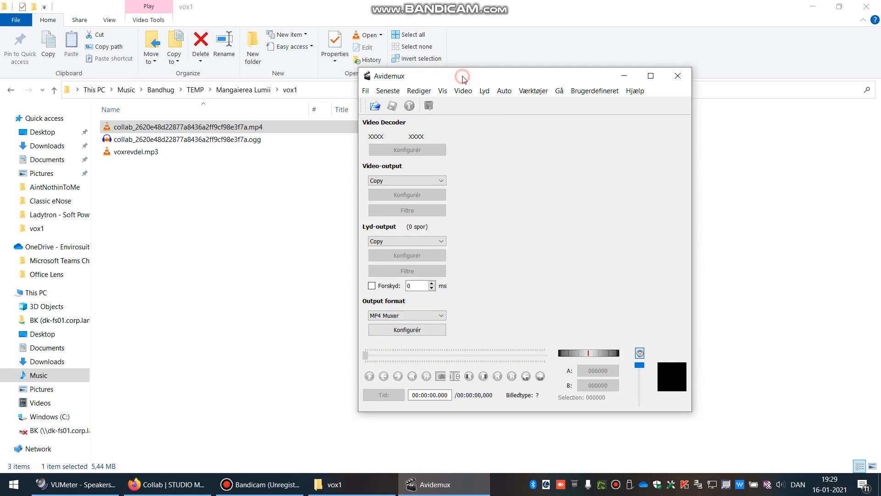
{"action": "left_click", "coordinate": [109, 128]}
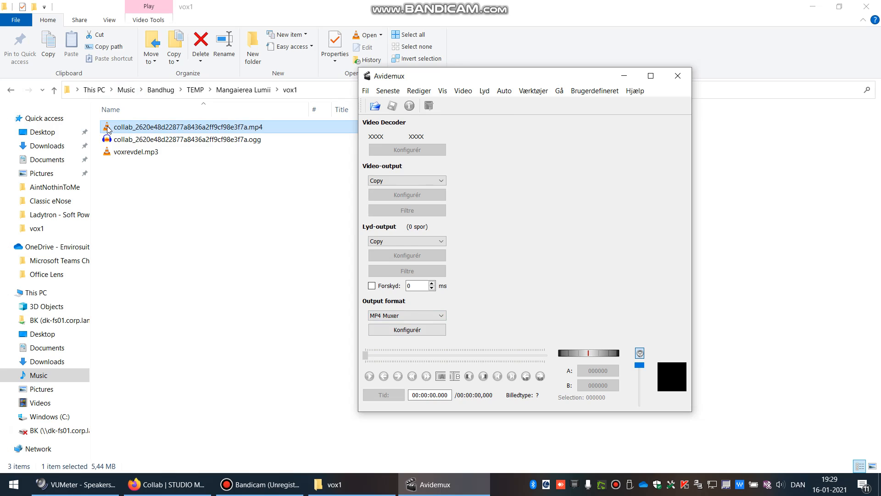
{"action": "left_click_drag", "start_coordinate": [108, 128], "coordinate": [607, 244]}
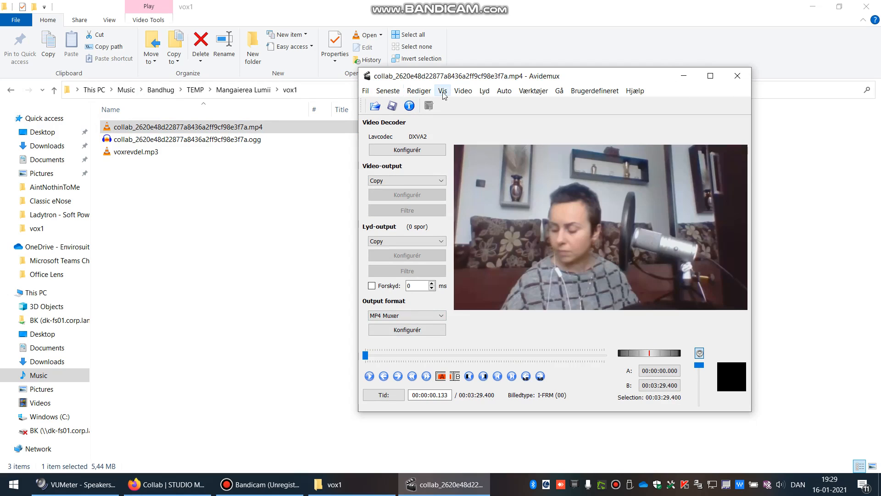
Activate audio track 1 (Spor 1) for the video and use voxrevdel.mp3 from the vox1 folder as its source.
{"action": "left_click", "coordinate": [489, 93]}
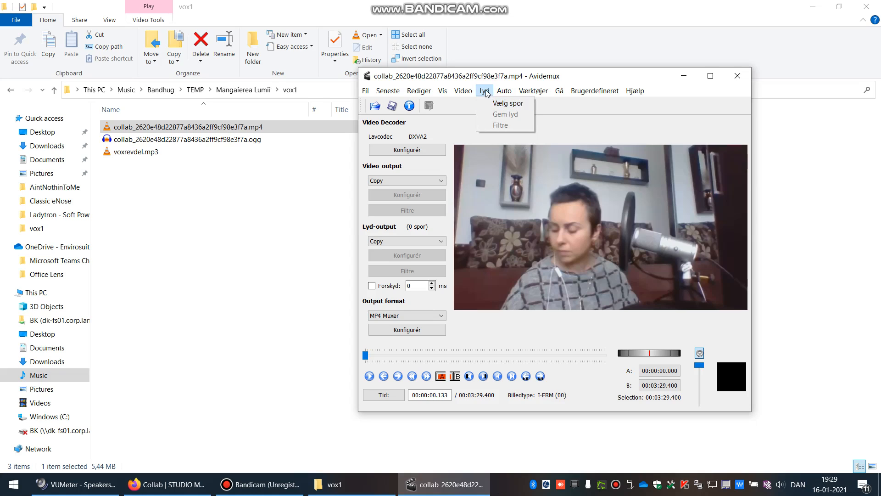
{"action": "left_click", "coordinate": [502, 107]}
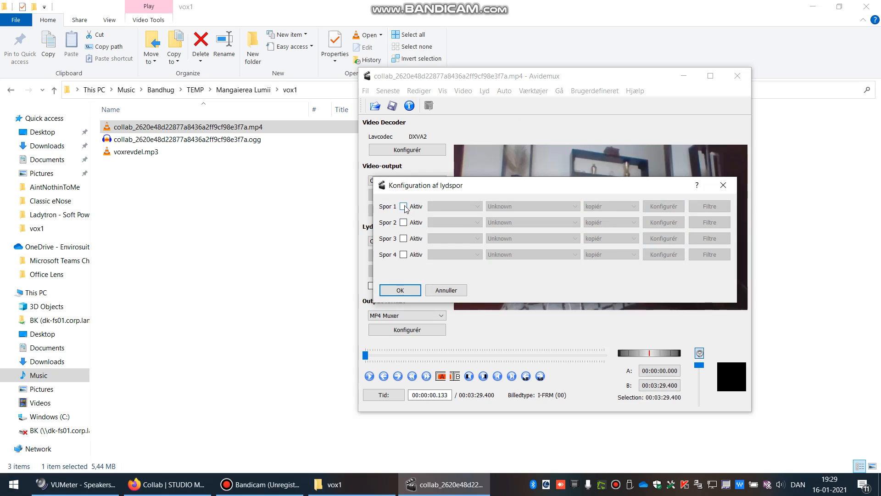
{"action": "left_click", "coordinate": [404, 207]}
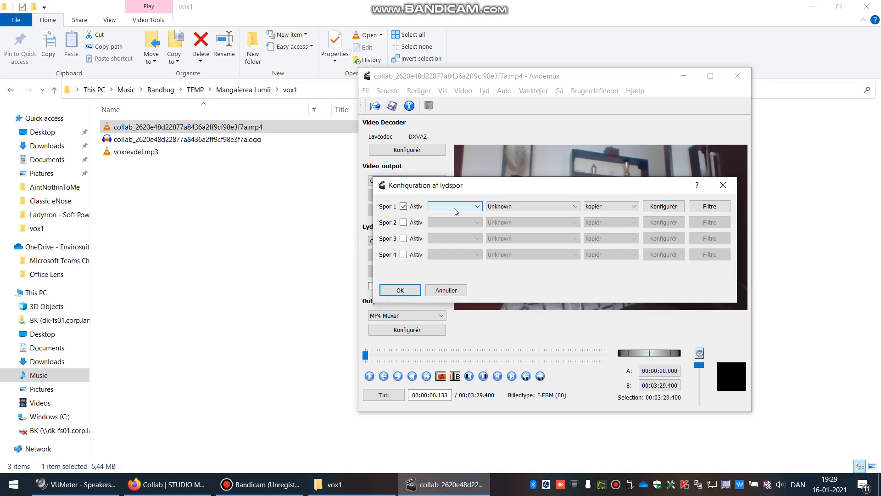
{"action": "left_click", "coordinate": [452, 206]}
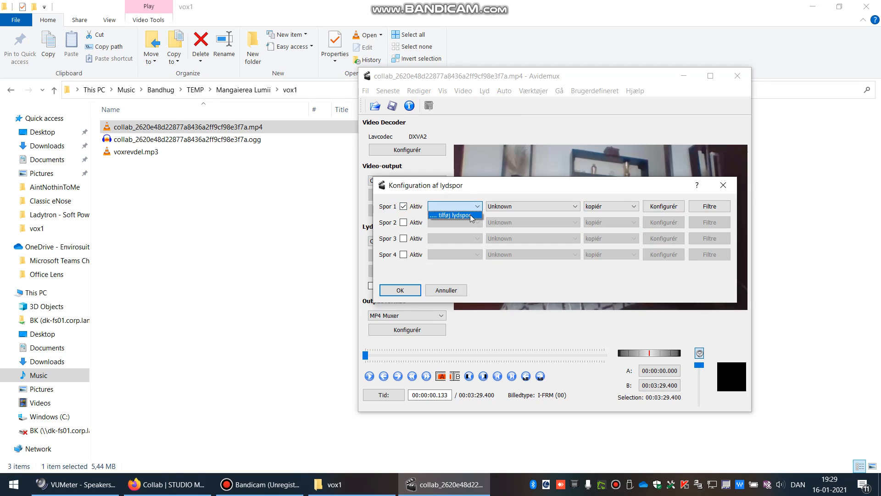
{"action": "left_click", "coordinate": [471, 215]}
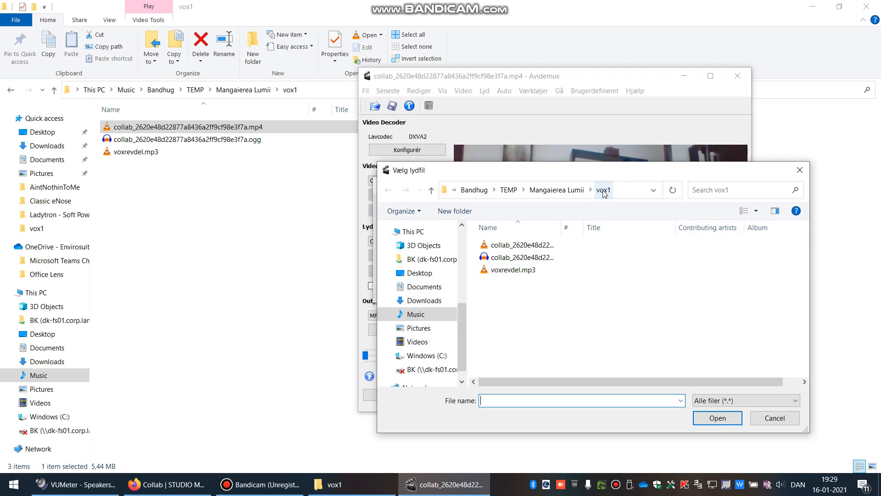
{"action": "left_click", "coordinate": [493, 270]}
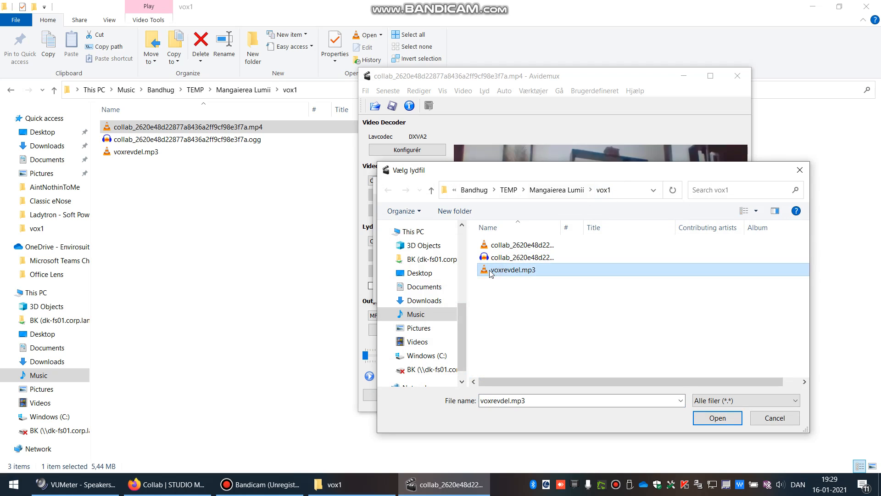
{"action": "double_click", "coordinate": [492, 271]}
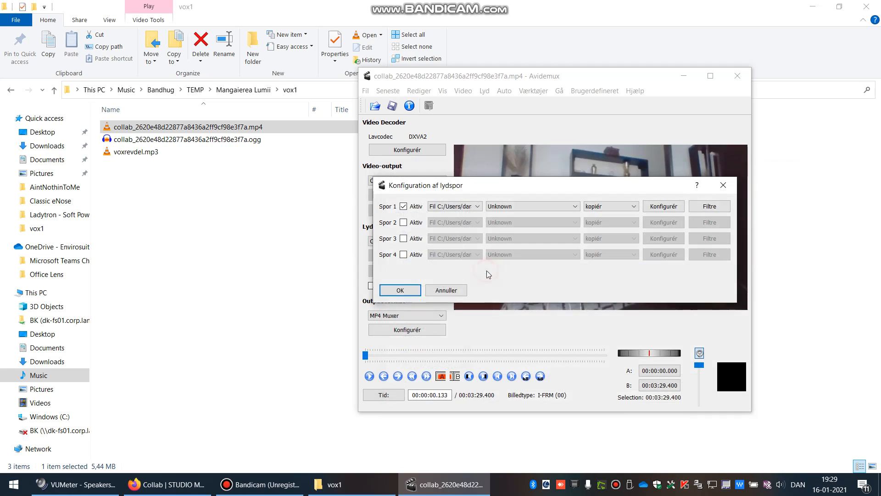
{"action": "left_click", "coordinate": [405, 291]}
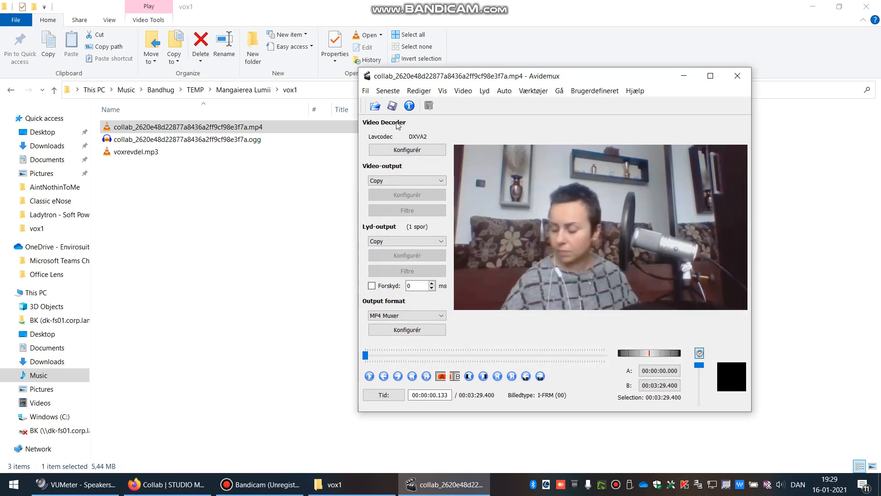
Start saving the video and set its destination to the vox1 folder inside Bandhug > TEMP > Mangaierea Lumii.
{"action": "left_click", "coordinate": [392, 107]}
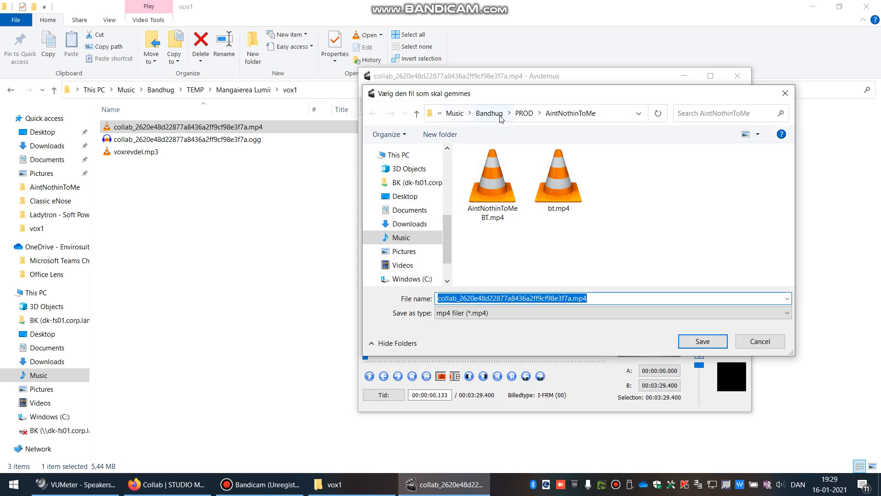
{"action": "left_click", "coordinate": [496, 115]}
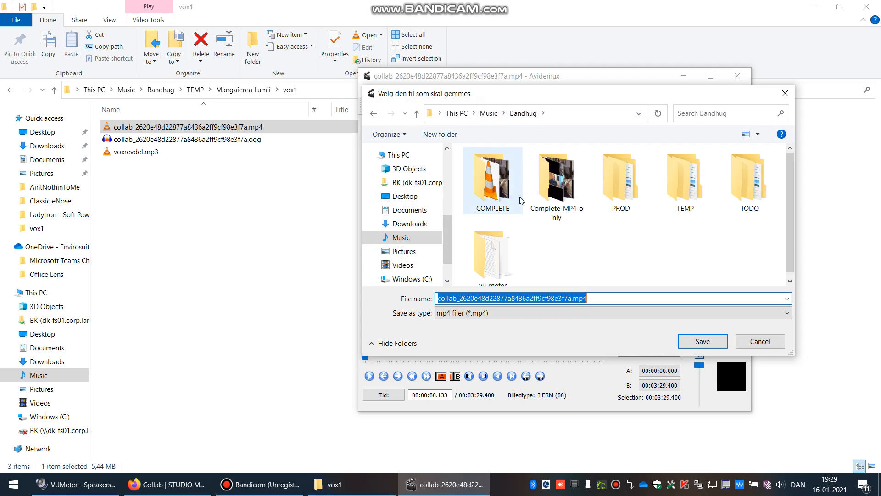
{"action": "left_click", "coordinate": [687, 195]}
{"action": "double_click", "coordinate": [687, 194]}
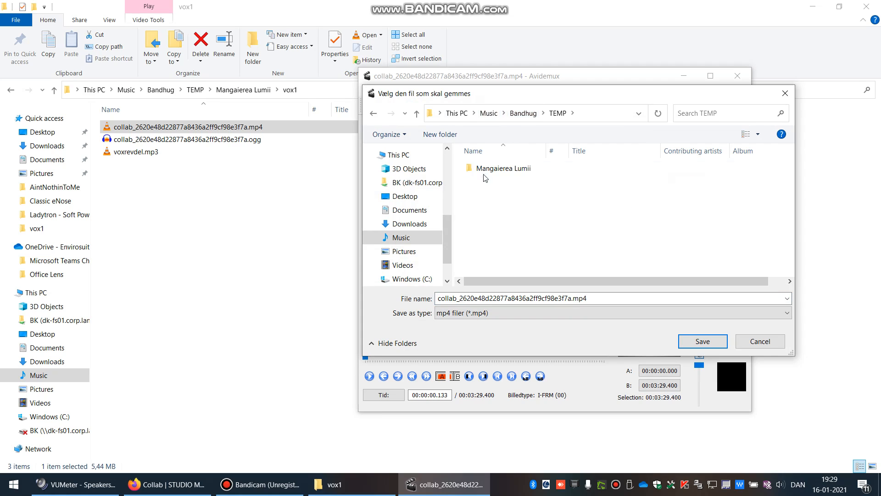
{"action": "double_click", "coordinate": [485, 167]}
{"action": "double_click", "coordinate": [482, 184]}
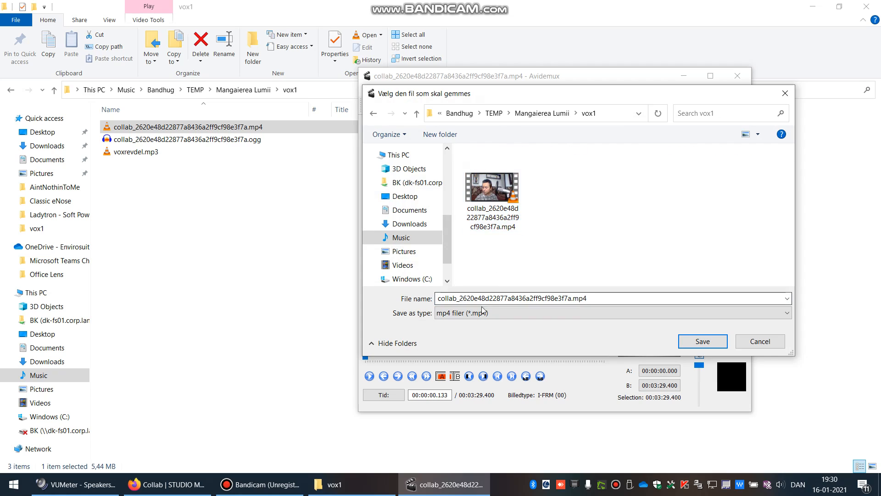
Save the video as vox1edited.mp4 and close Avidemux.
{"action": "double_click", "coordinate": [556, 299]}
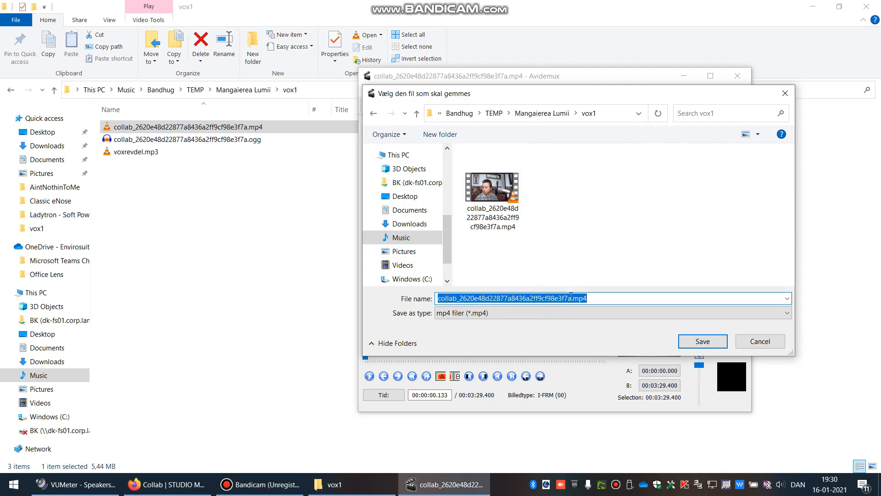
{"action": "left_click_drag", "start_coordinate": [571, 298], "coordinate": [308, 287]}
{"action": "type", "text": "vox1edited"}
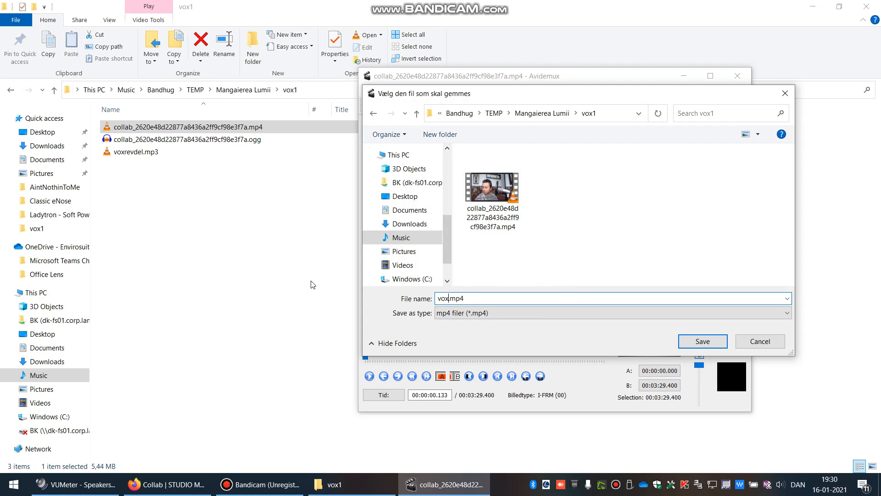
{"action": "left_click", "coordinate": [712, 342]}
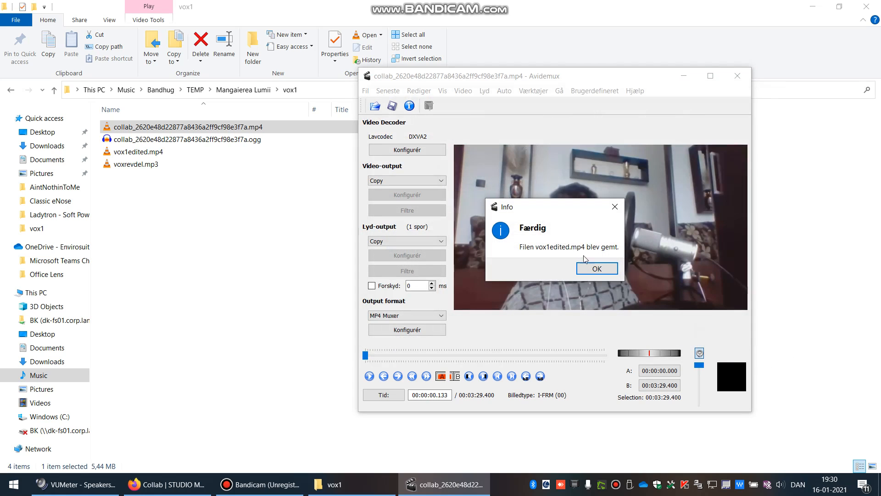
{"action": "left_click", "coordinate": [592, 268]}
{"action": "left_click", "coordinate": [736, 77]}
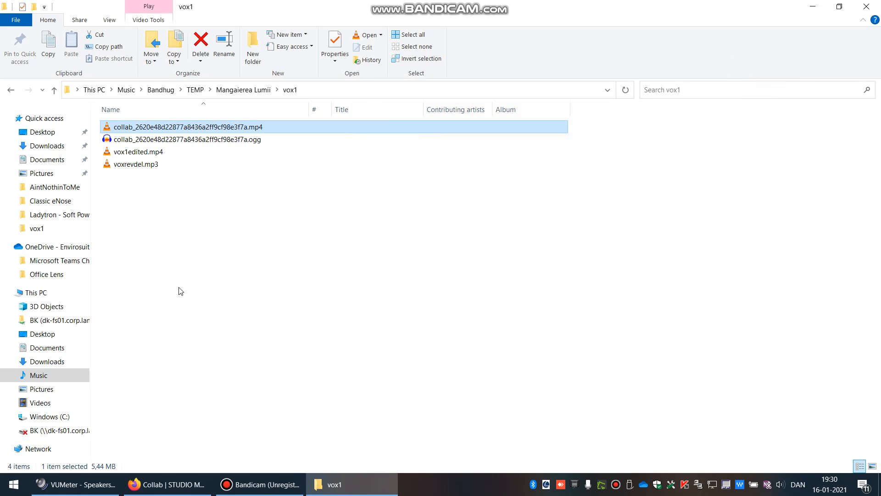
Play vox1edited.mp4 in VLC media player and skip ahead to about 0:15 to check the new audio.
{"action": "left_click", "coordinate": [103, 153]}
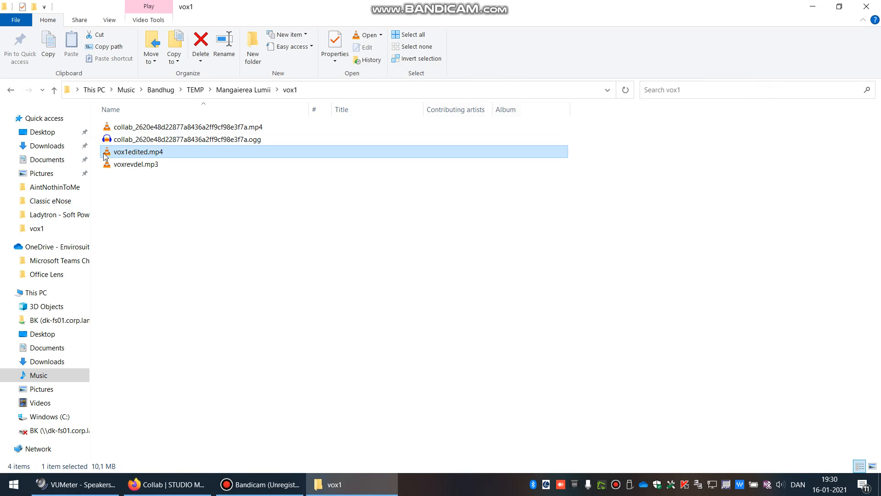
{"action": "double_click", "coordinate": [106, 155]}
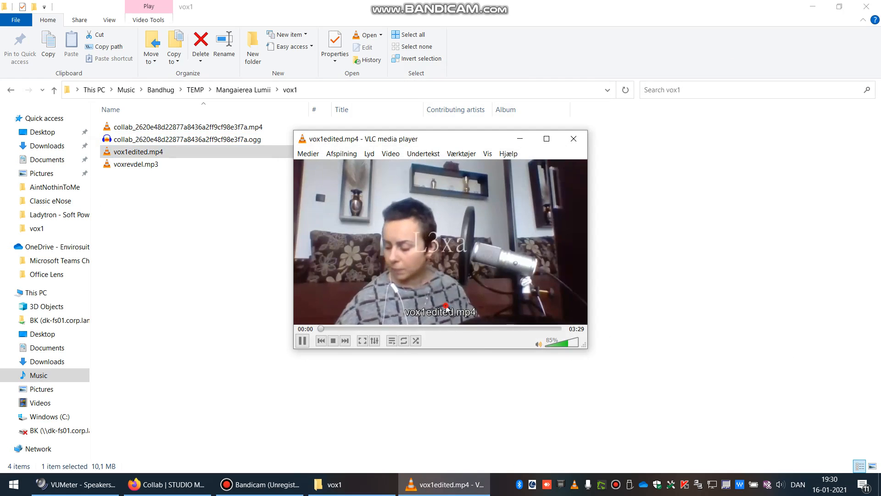
{"action": "key", "text": "f"}
{"action": "double_click", "coordinate": [340, 356]}
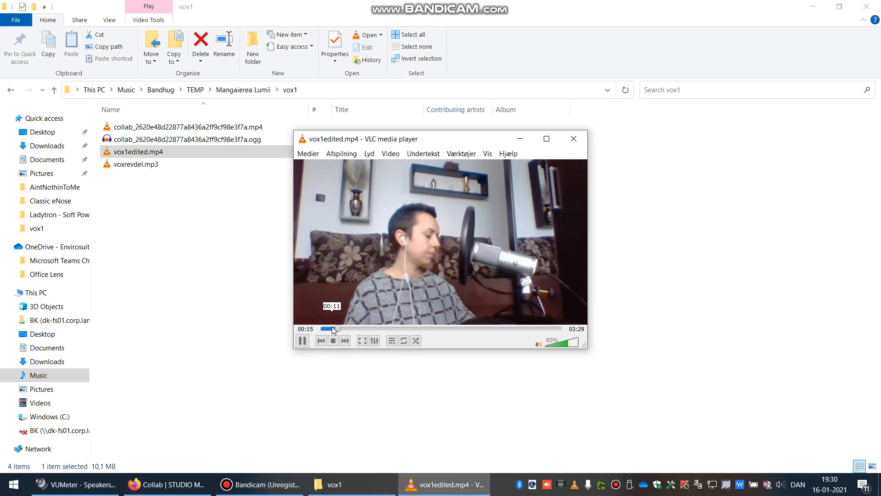
{"action": "key", "text": "Right"}
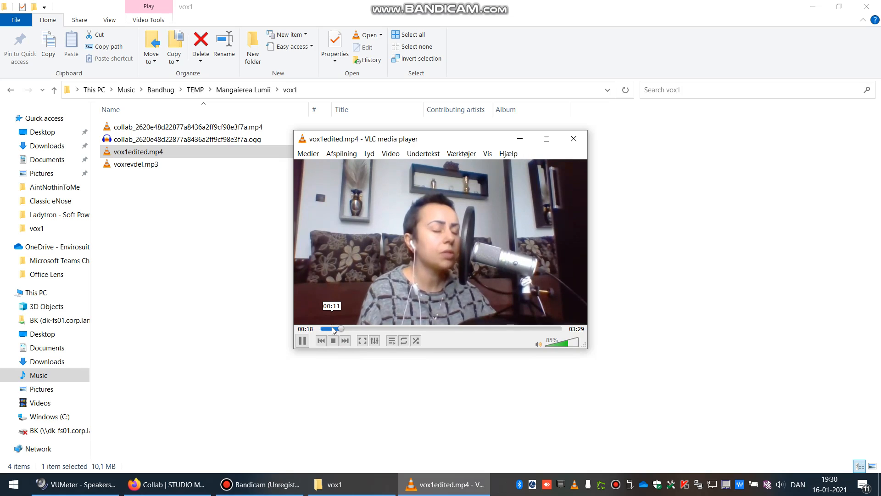
Stop the video playback, close VLC, and switch to the Bandhug collab studio page in Firefox.
{"action": "left_click", "coordinate": [334, 341]}
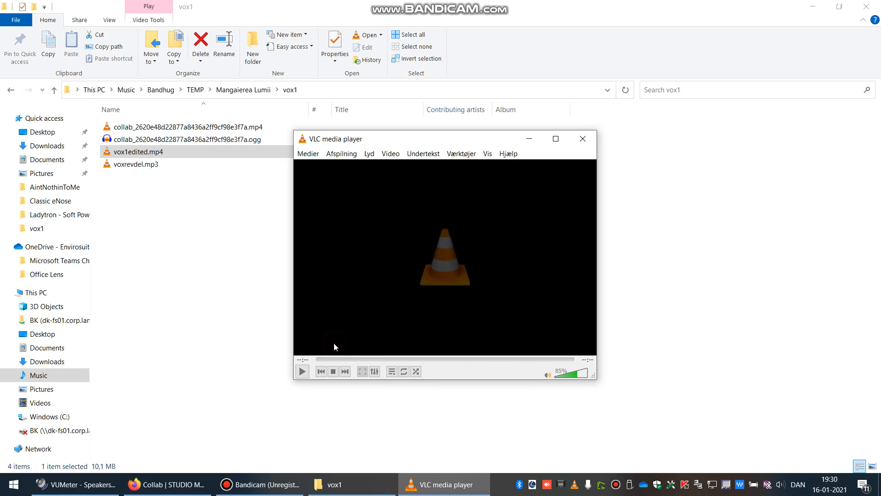
{"action": "left_click", "coordinate": [582, 139]}
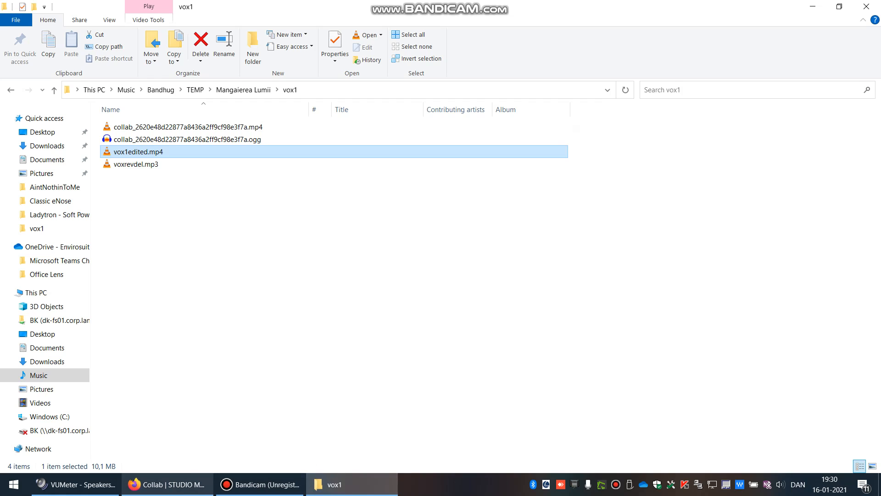
{"action": "left_click", "coordinate": [187, 492]}
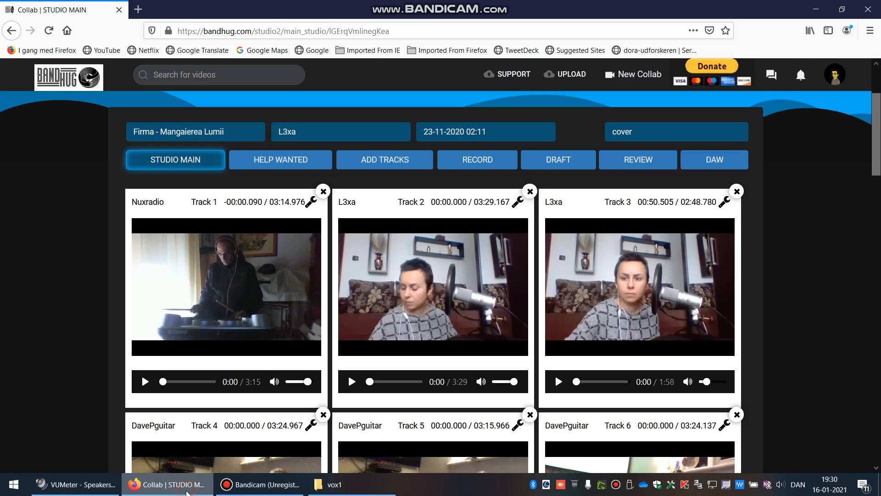
{"action": "left_click", "coordinate": [266, 487]}
{"action": "left_click", "coordinate": [266, 486]}
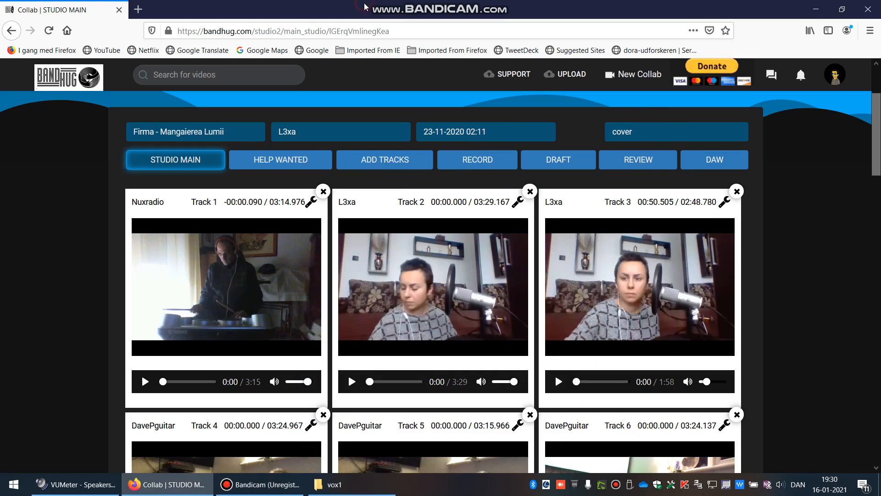
Move the original full-length vocal, Track 2, from the main studio to draft.
{"action": "left_click", "coordinate": [530, 192]}
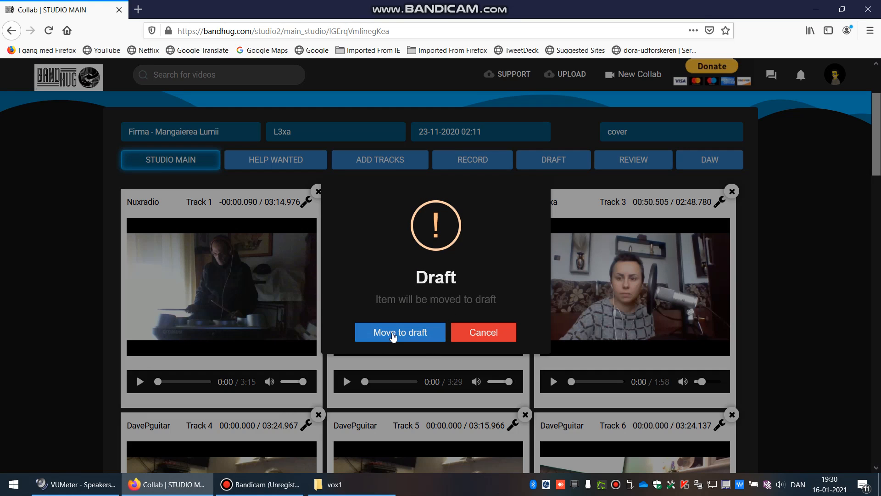
{"action": "left_click", "coordinate": [393, 332]}
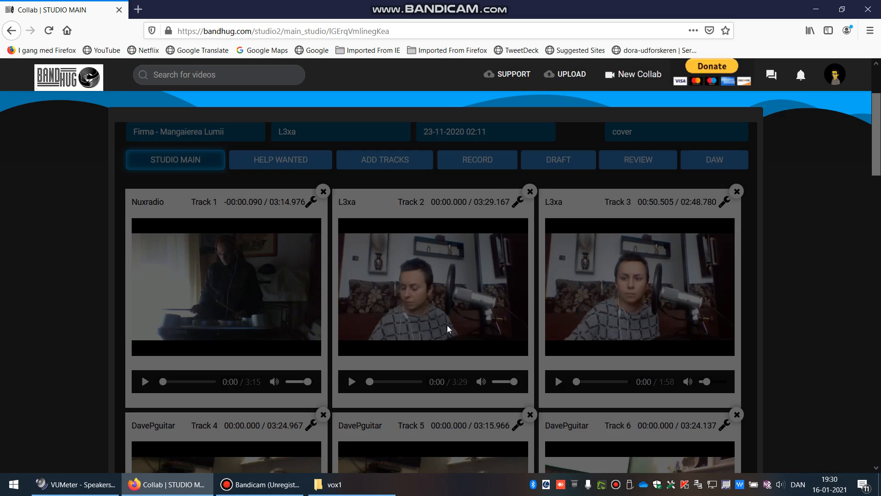
{"action": "scroll", "coordinate": [447, 324], "scroll_direction": "down", "scroll_amount": 2}
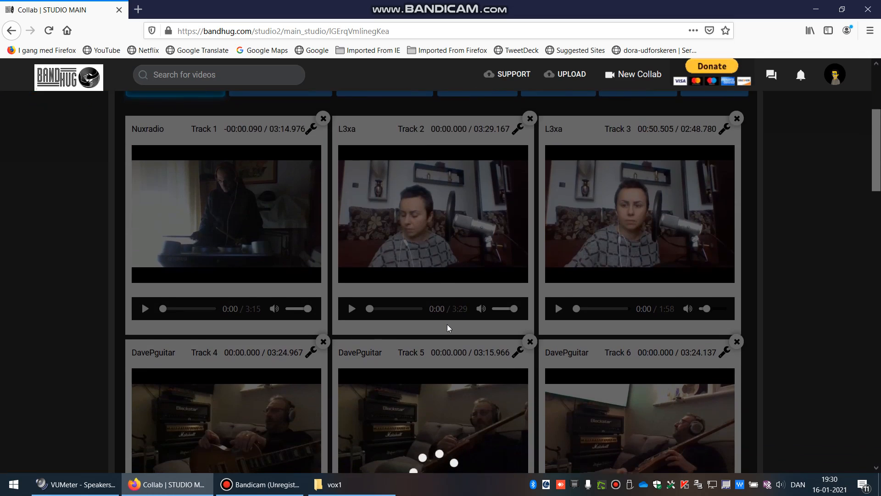
{"action": "scroll", "coordinate": [438, 294], "scroll_direction": "down", "scroll_amount": 1}
{"action": "scroll", "coordinate": [438, 302], "scroll_direction": "up", "scroll_amount": 1}
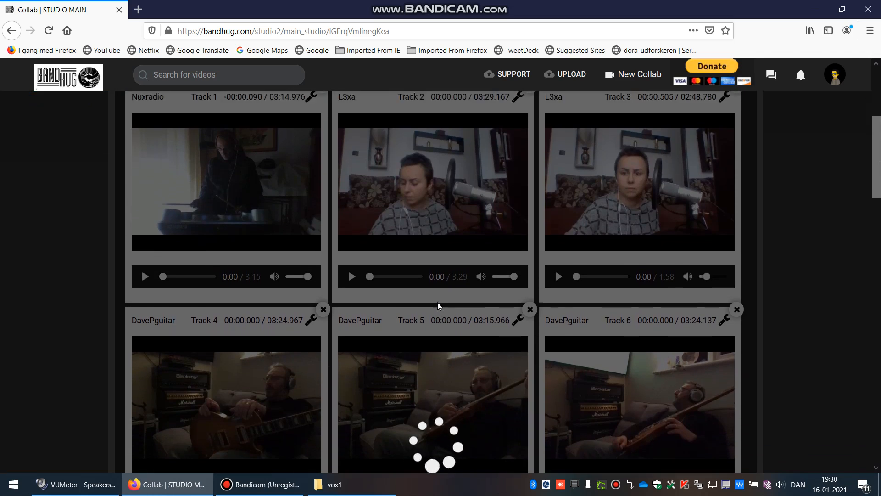
{"action": "scroll", "coordinate": [447, 299], "scroll_direction": "down", "scroll_amount": 1}
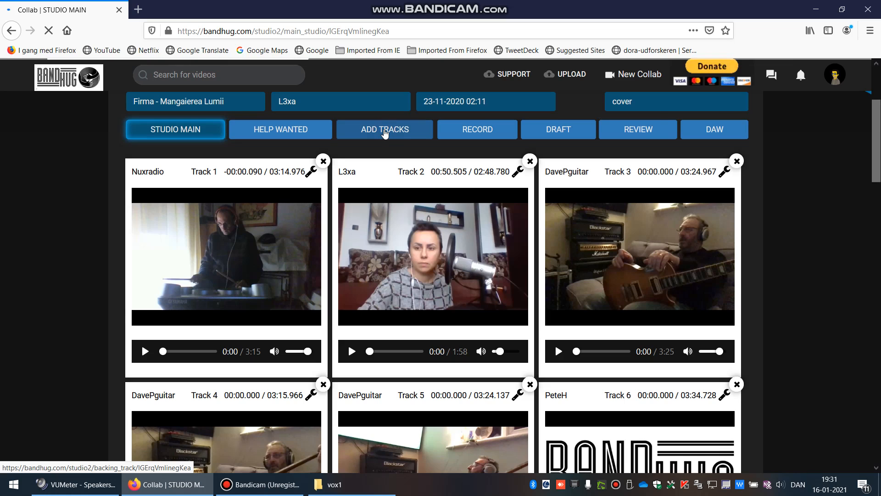
Start adding a track to the collab as a BT File (no label) uploaded from the computer.
{"action": "left_click", "coordinate": [384, 133]}
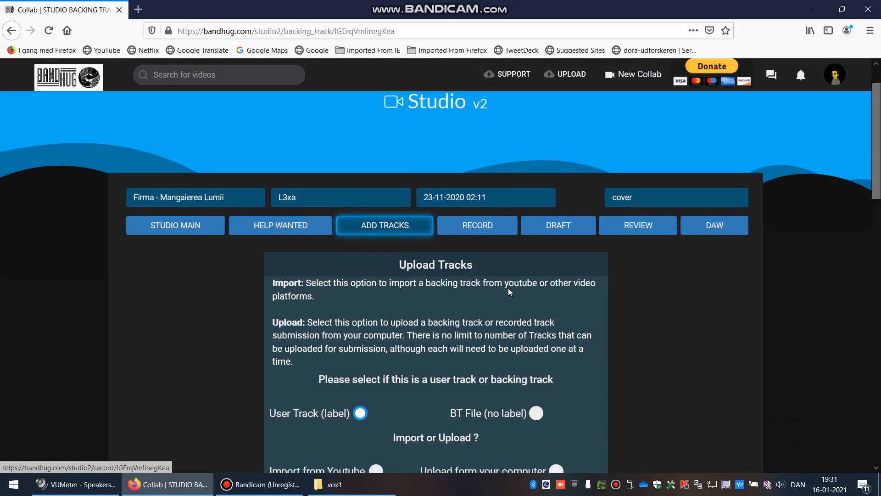
{"action": "scroll", "coordinate": [508, 292], "scroll_direction": "down", "scroll_amount": 3}
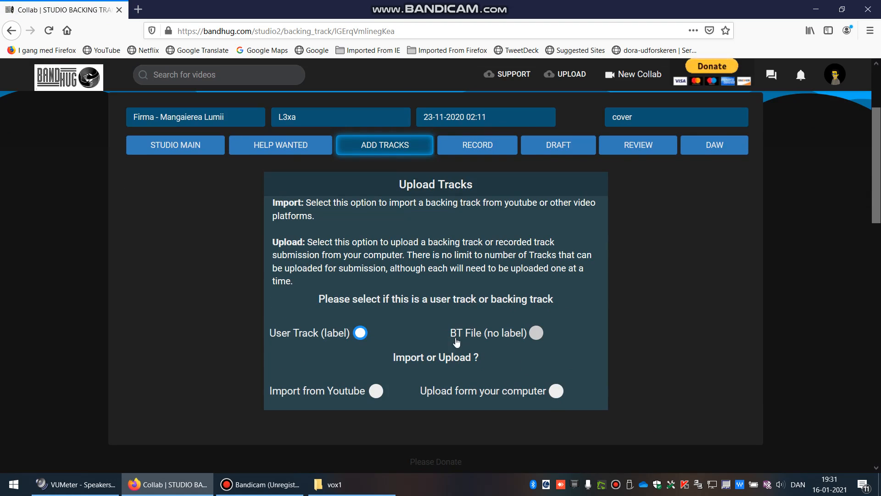
{"action": "left_click", "coordinate": [536, 334]}
{"action": "left_click", "coordinate": [557, 399]}
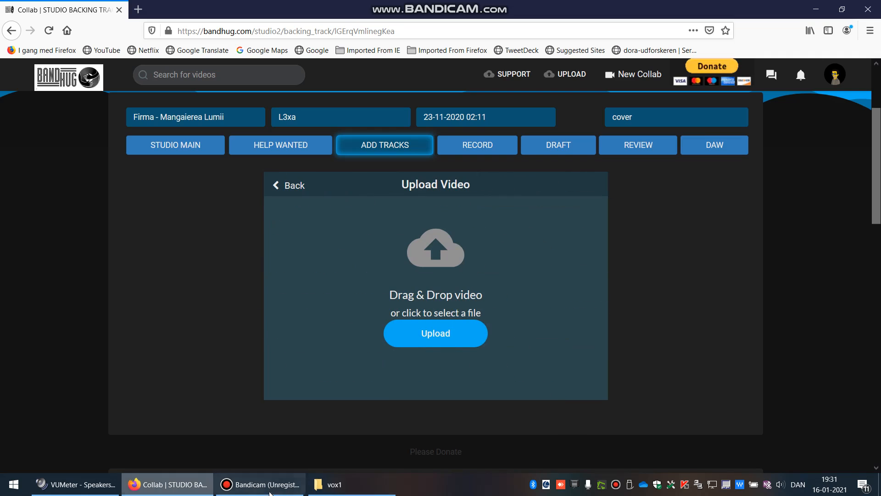
Upload vox1edited.mp4 from the vox1 folder as the video and minimize the folder window.
{"action": "left_click", "coordinate": [333, 484]}
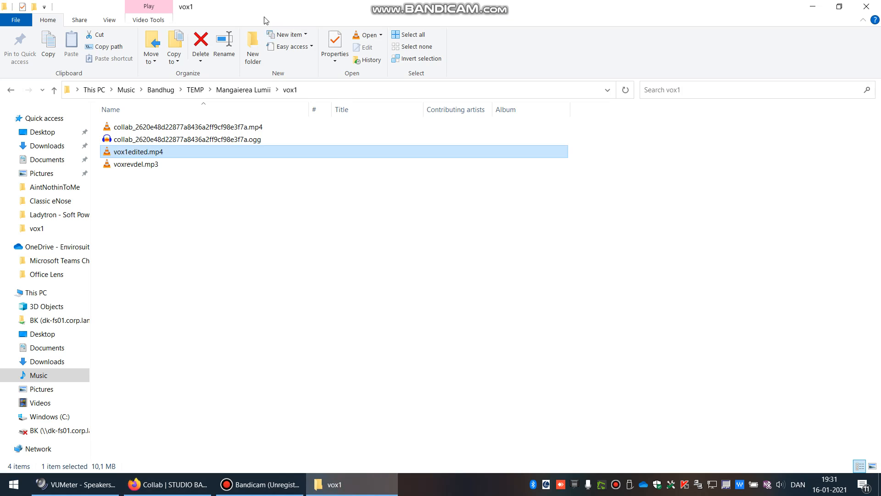
{"action": "left_click_drag", "start_coordinate": [264, 21], "coordinate": [608, 77]}
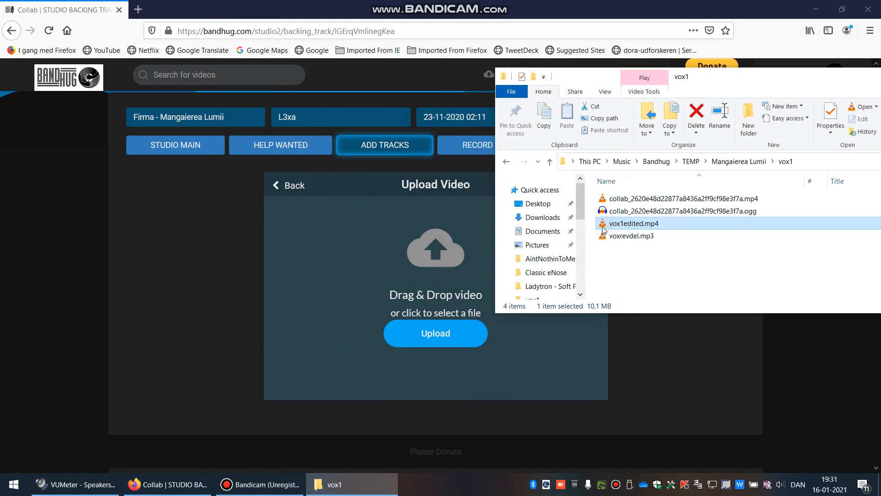
{"action": "left_click_drag", "start_coordinate": [604, 225], "coordinate": [439, 337]}
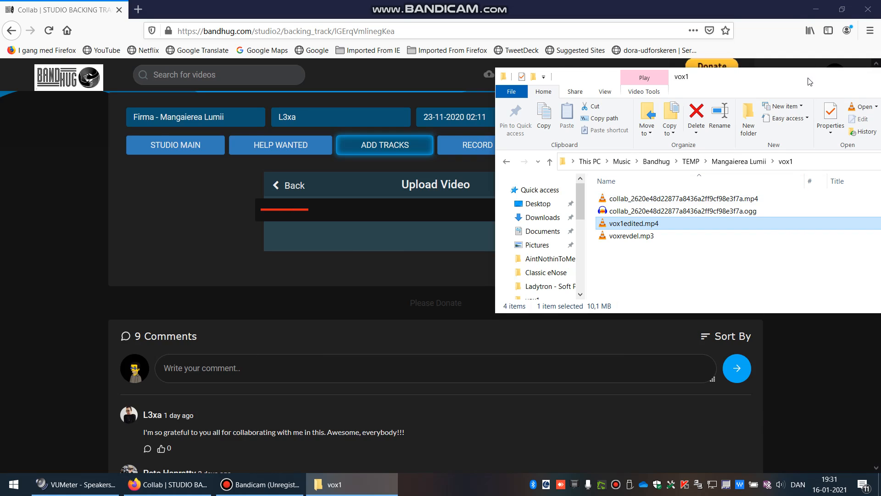
{"action": "left_click_drag", "start_coordinate": [807, 77], "coordinate": [483, 96]}
{"action": "left_click", "coordinate": [785, 106]}
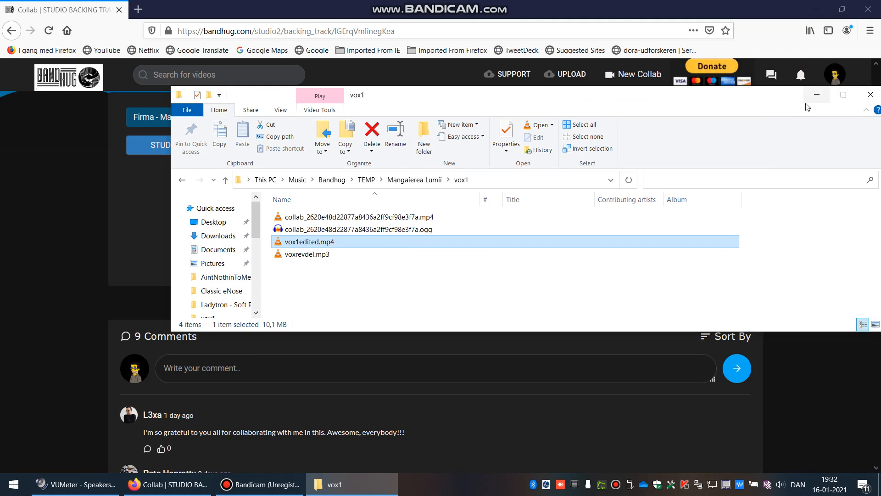
{"action": "left_click", "coordinate": [817, 95]}
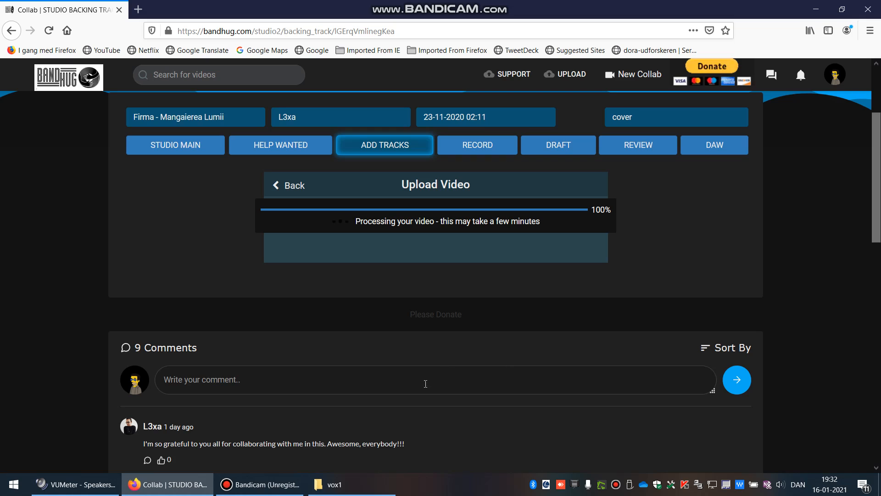
{"action": "left_click", "coordinate": [270, 487]}
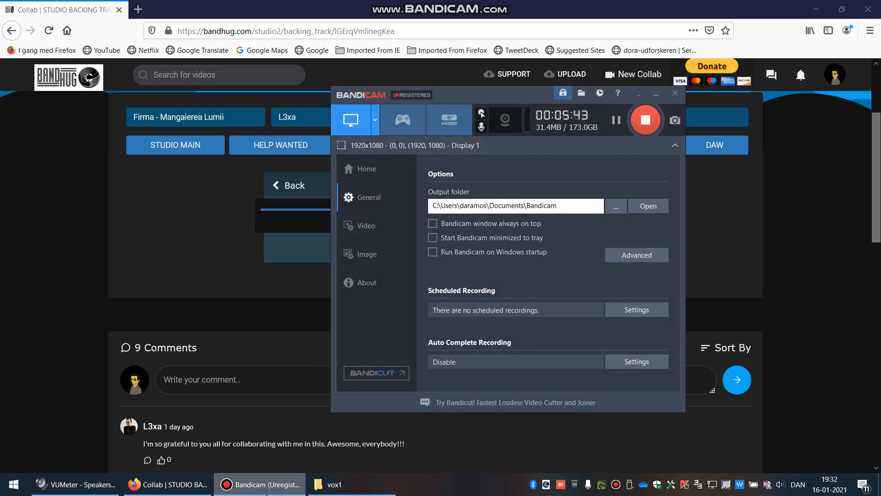
{"action": "left_click", "coordinate": [277, 490]}
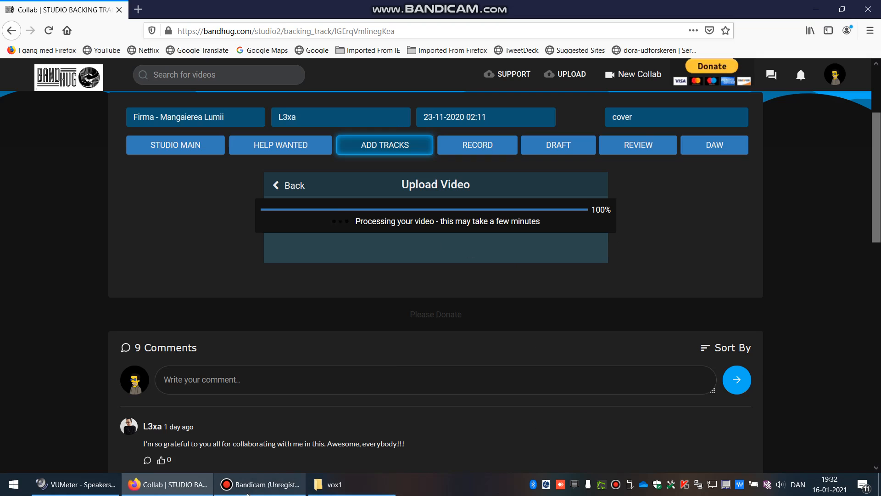
{"action": "mouse_move", "coordinate": [256, 489]}
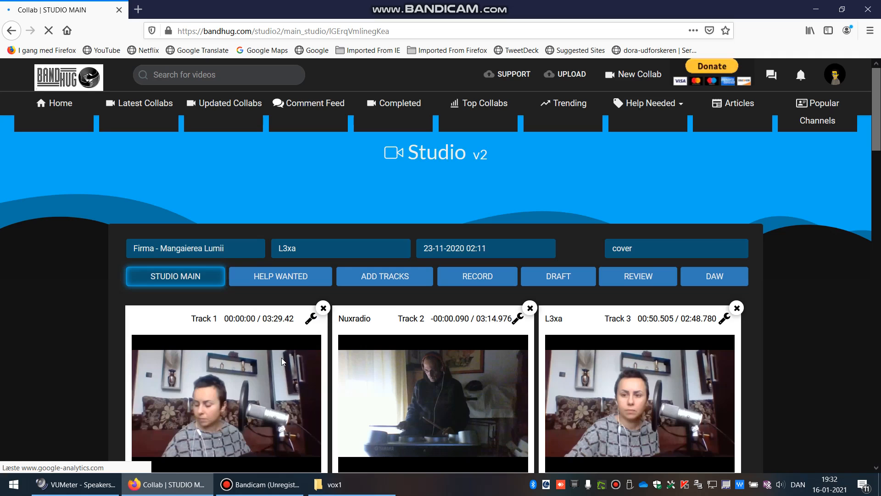
Edit the info of the newly uploaded Track 1 and set its Talent to Vocals.
{"action": "scroll", "coordinate": [282, 357], "scroll_direction": "down", "scroll_amount": 2}
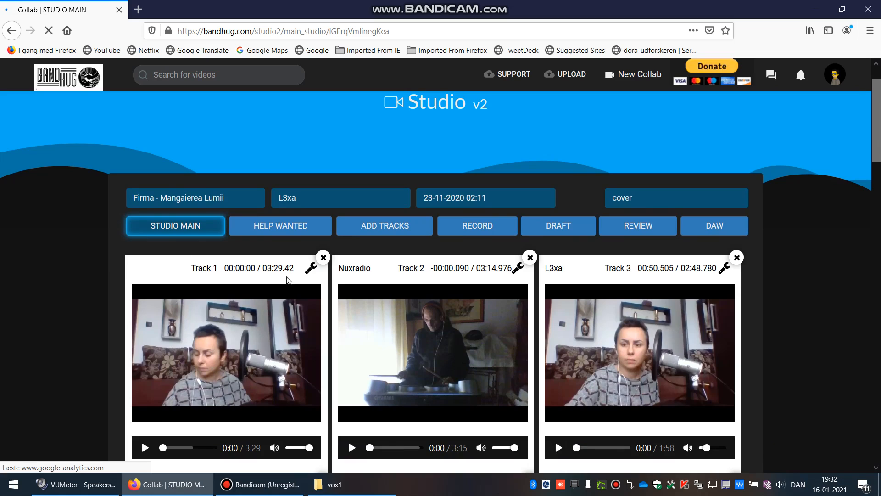
{"action": "left_click", "coordinate": [311, 269]}
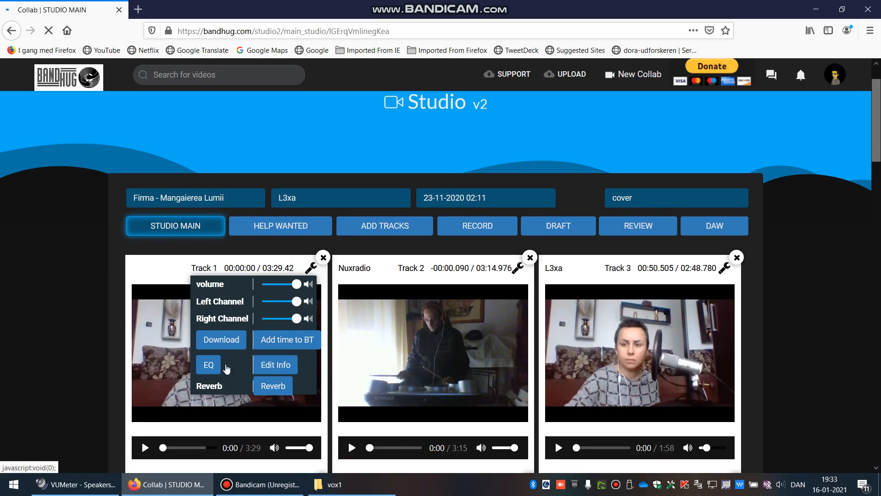
{"action": "left_click", "coordinate": [286, 365]}
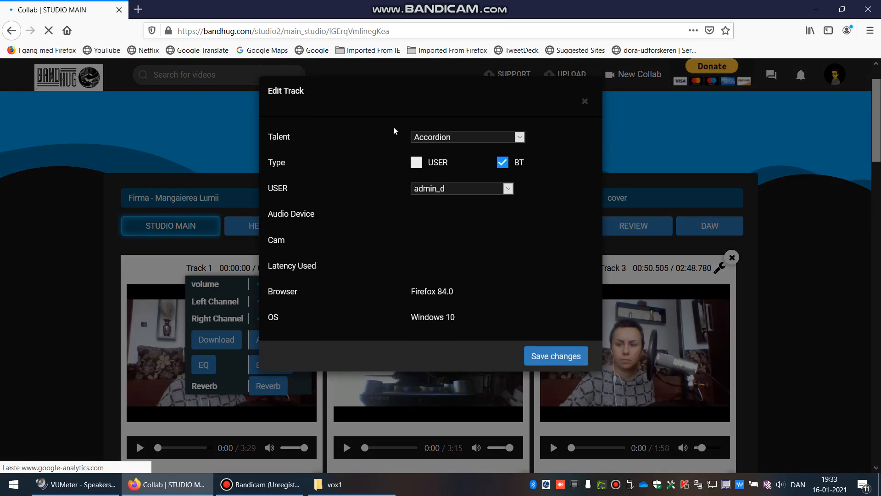
{"action": "left_click", "coordinate": [442, 140]}
{"action": "key", "text": "v"}
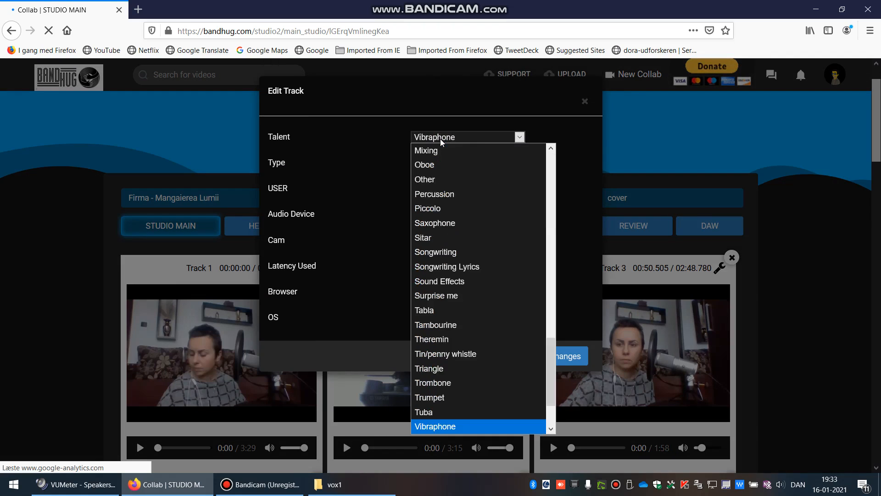
{"action": "key", "text": "o"}
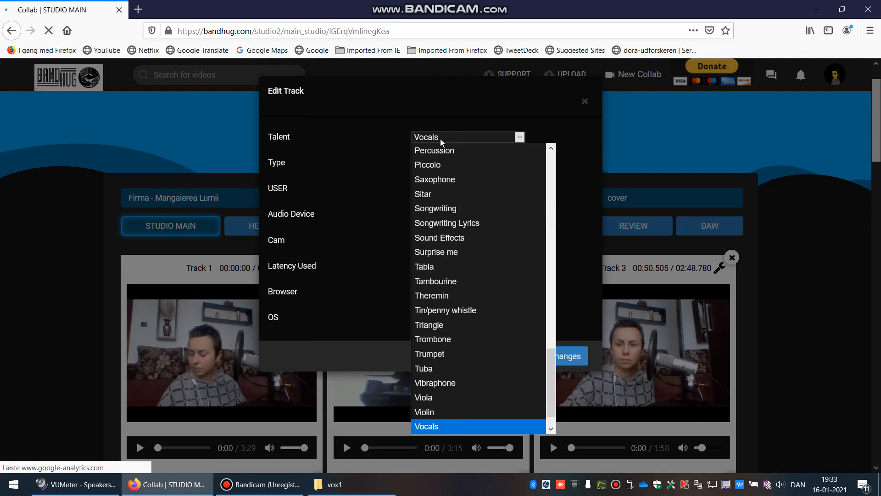
{"action": "left_click", "coordinate": [448, 427]}
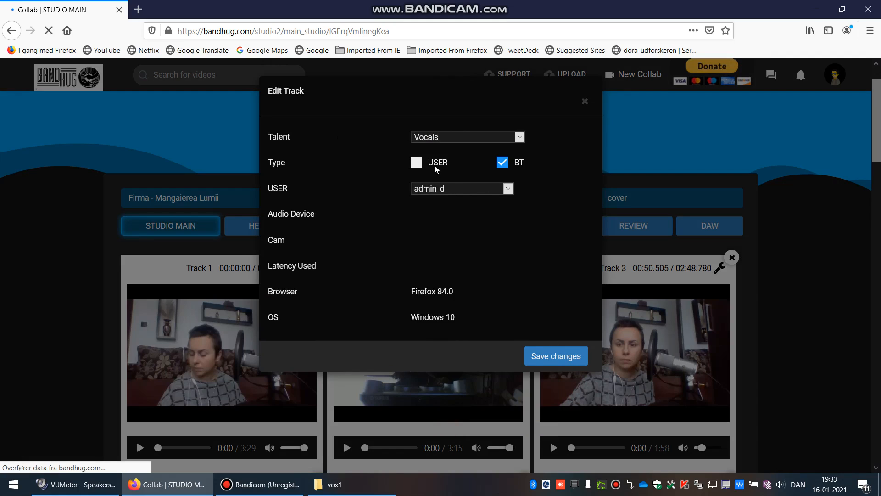
Change the track's Type to USER, assign it to the original vocalist's user name, and save the changes.
{"action": "left_click", "coordinate": [416, 163]}
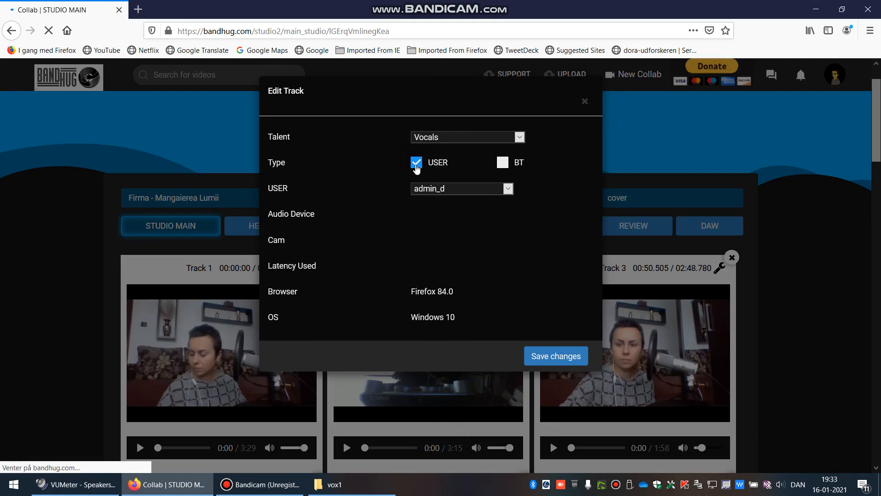
{"action": "left_click", "coordinate": [471, 189]}
{"action": "key", "text": "l"}
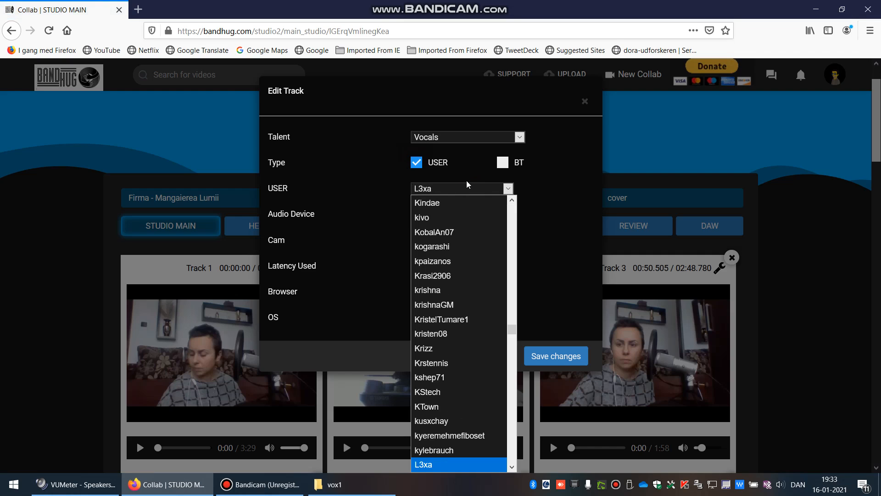
{"action": "left_click", "coordinate": [461, 188]}
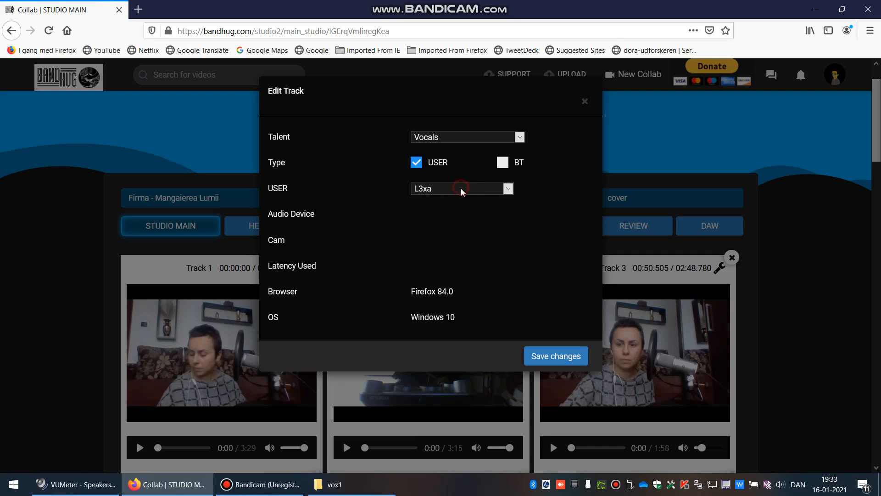
{"action": "left_click", "coordinate": [557, 359]}
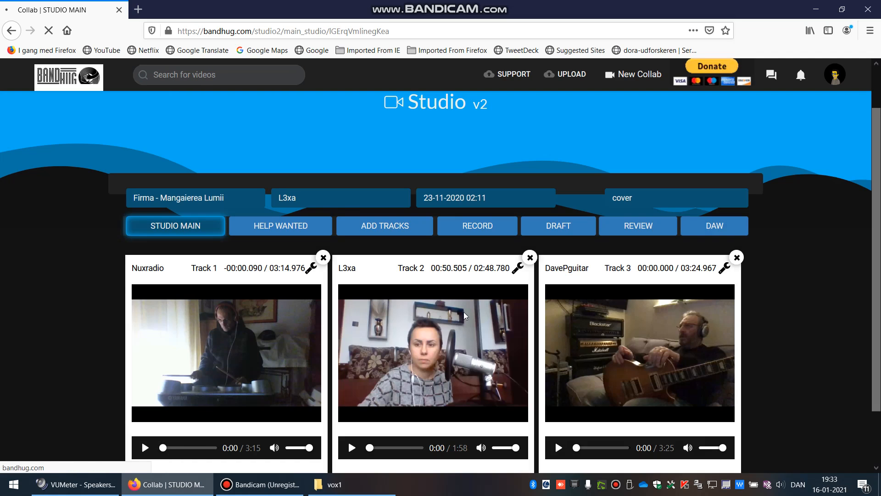
Look through the main studio's tracks for the uploaded vocal and its user label.
{"action": "scroll", "coordinate": [448, 364], "scroll_direction": "down", "scroll_amount": 2}
{"action": "scroll", "coordinate": [452, 362], "scroll_direction": "down", "scroll_amount": 10}
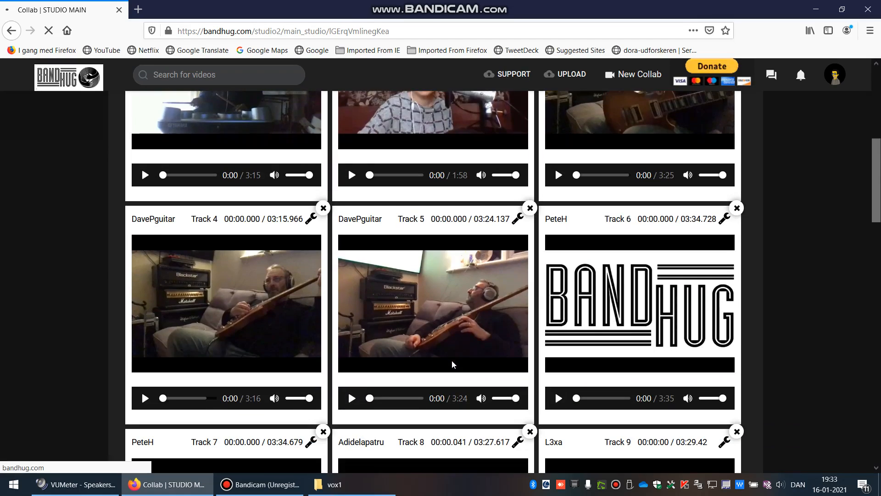
{"action": "scroll", "coordinate": [454, 355], "scroll_direction": "up", "scroll_amount": 3}
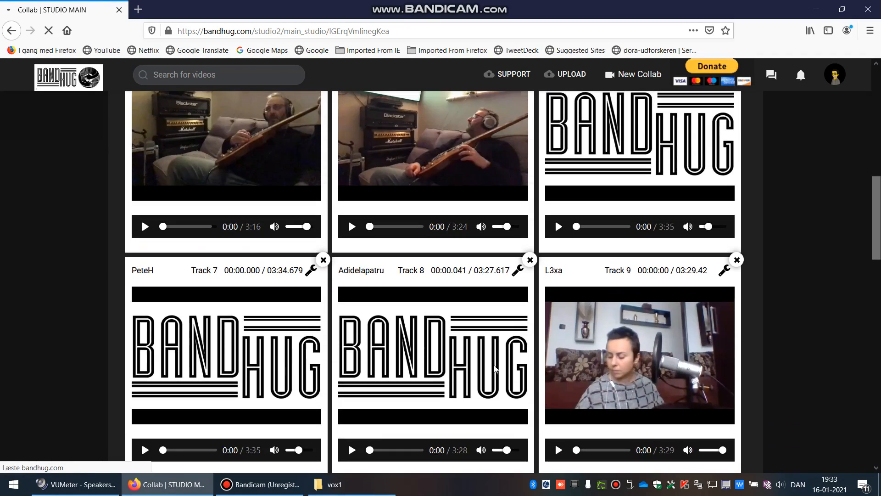
{"action": "scroll", "coordinate": [512, 375], "scroll_direction": "down", "scroll_amount": 1}
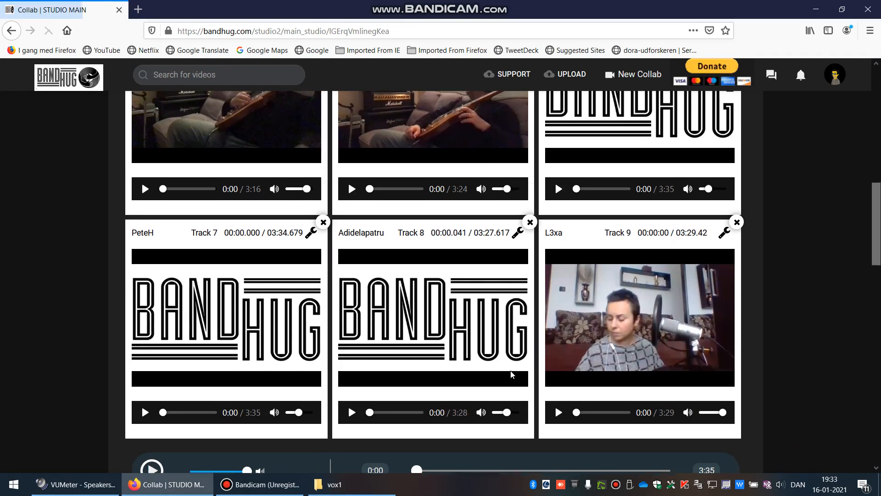
{"action": "scroll", "coordinate": [504, 365], "scroll_direction": "down", "scroll_amount": 1}
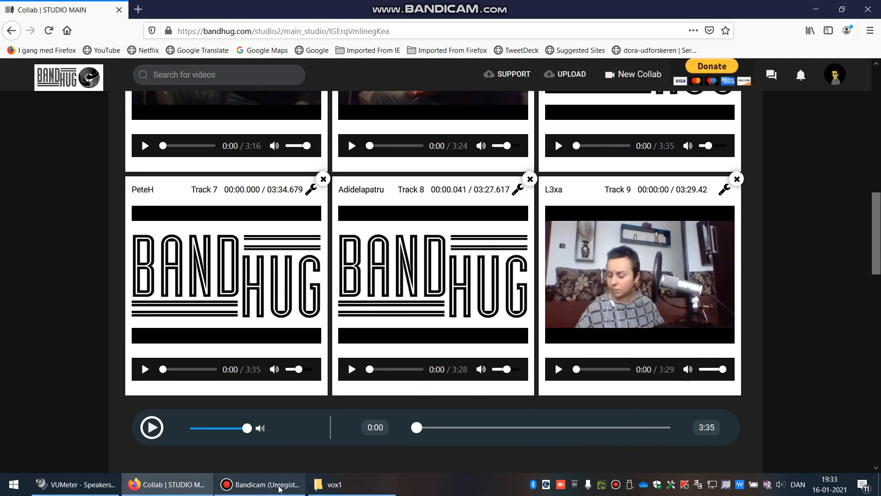
{"action": "left_click", "coordinate": [263, 489]}
{"action": "left_click", "coordinate": [263, 489]}
{"action": "left_click", "coordinate": [263, 491]}
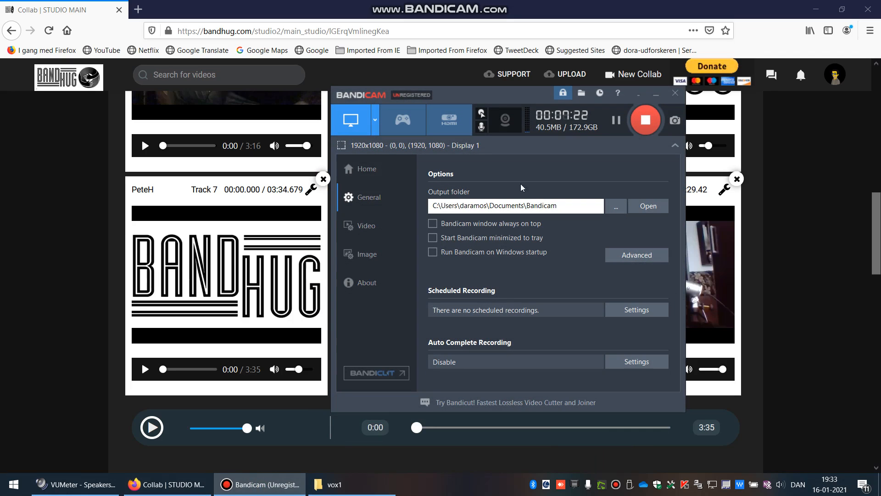
{"action": "left_click_drag", "start_coordinate": [536, 94], "coordinate": [485, 111]}
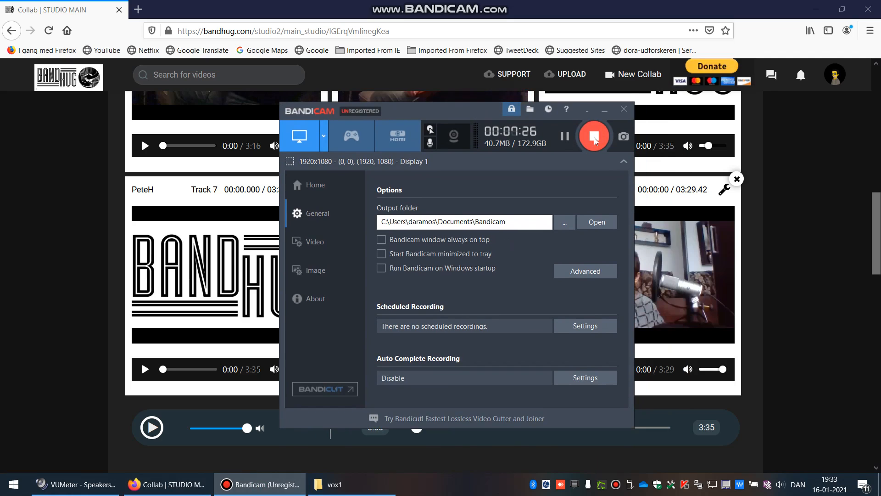